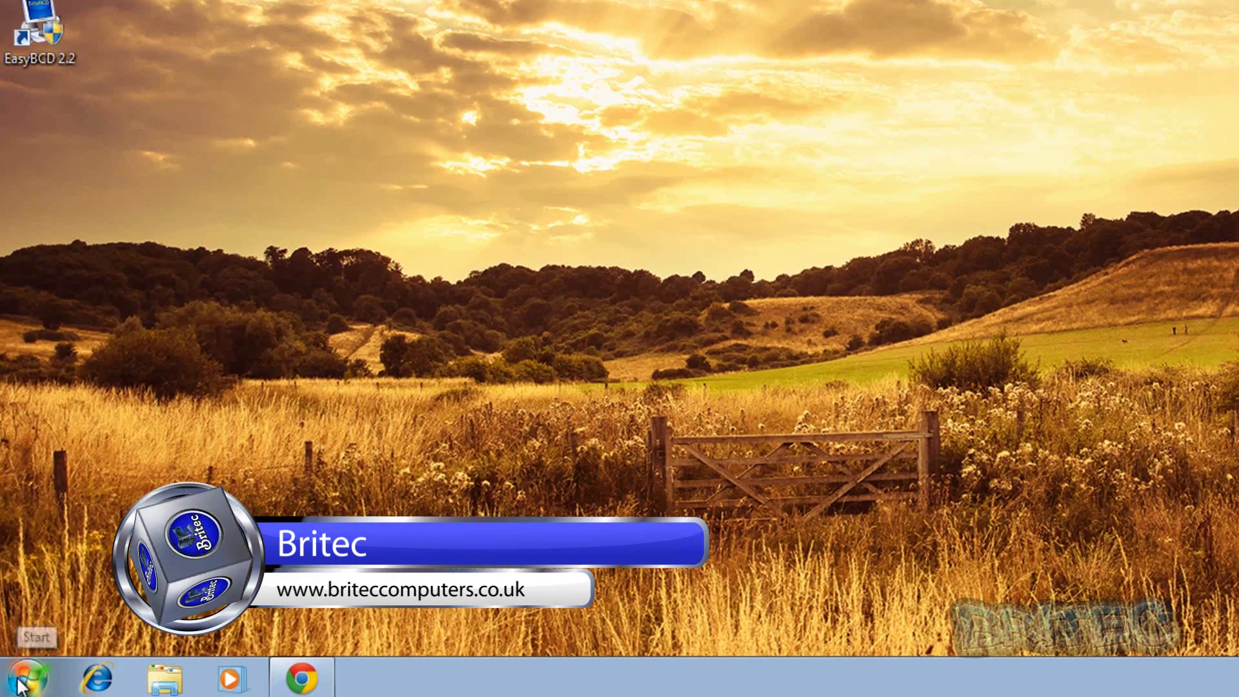
Step: Open the Start menu from the Start orb on the taskbar
left_click(18, 682)
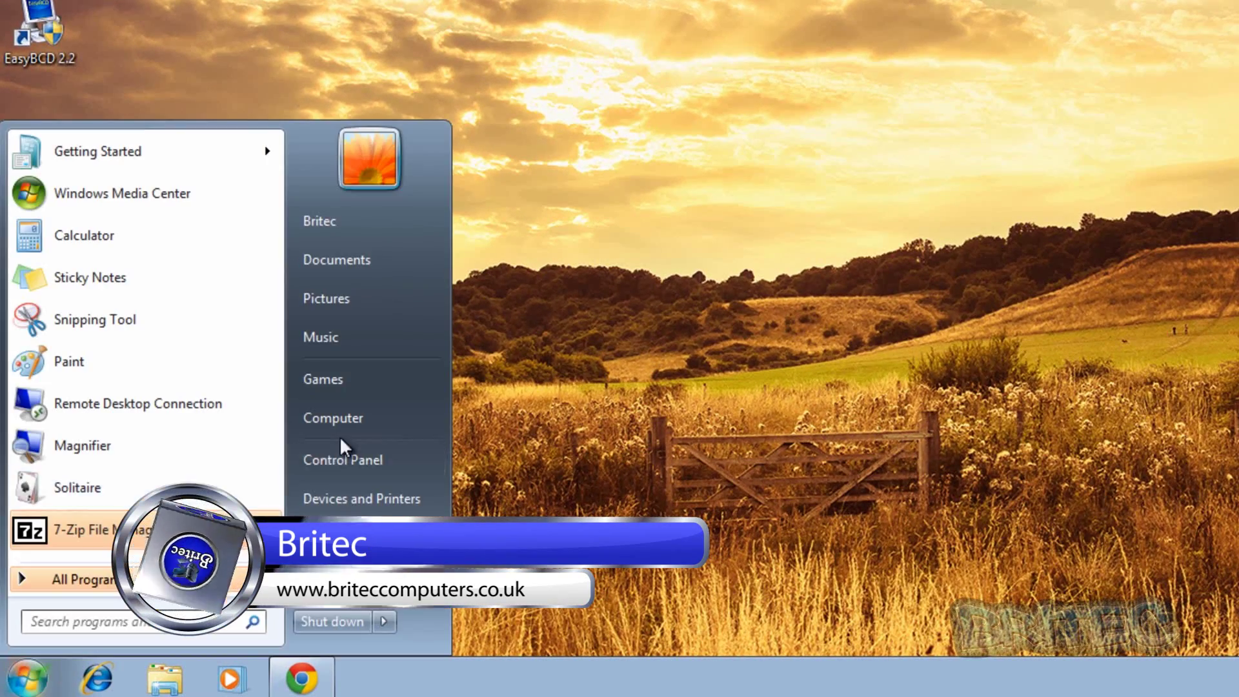
Step: Open Computer Management via Computer > Manage, go to Disk Management, and bring up the C: partition's actions
right_click(362, 426)
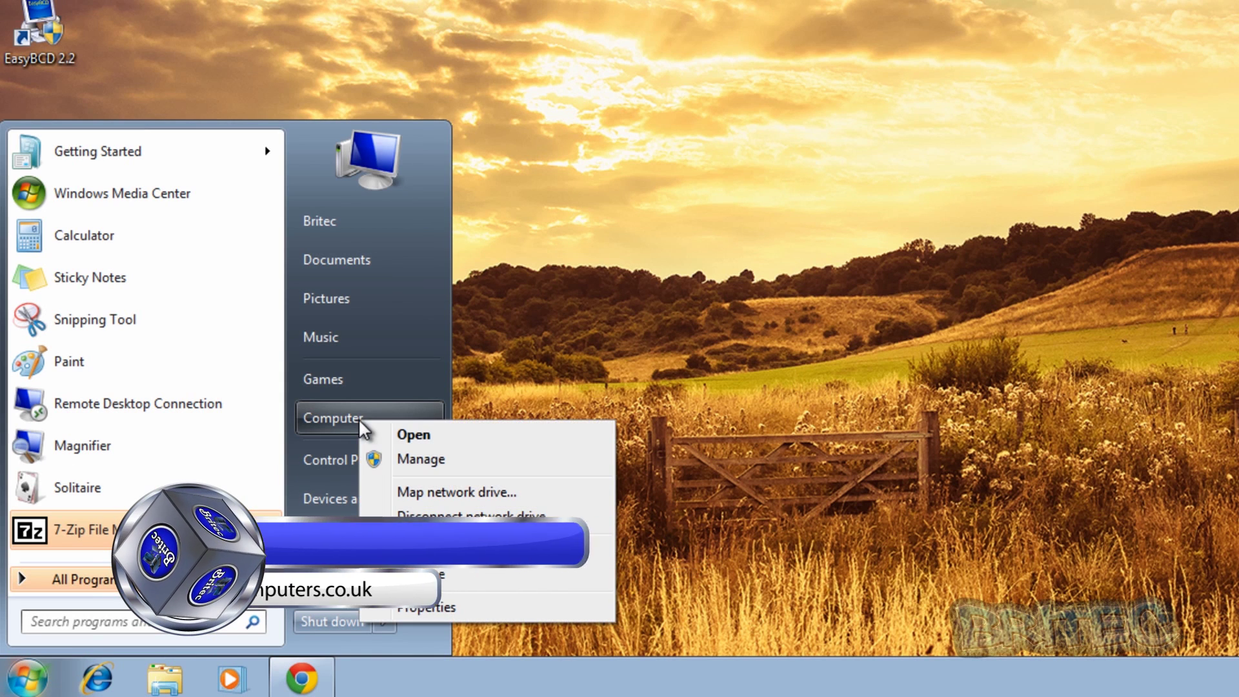
left_click(438, 460)
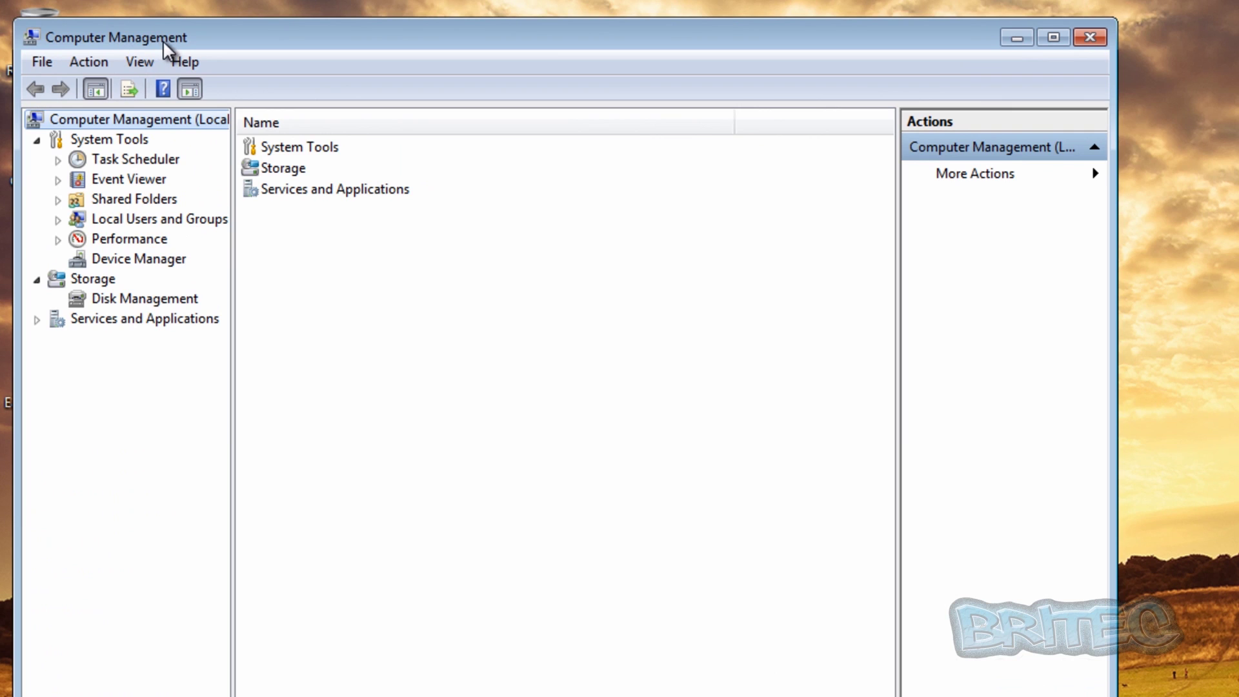
left_click(141, 300)
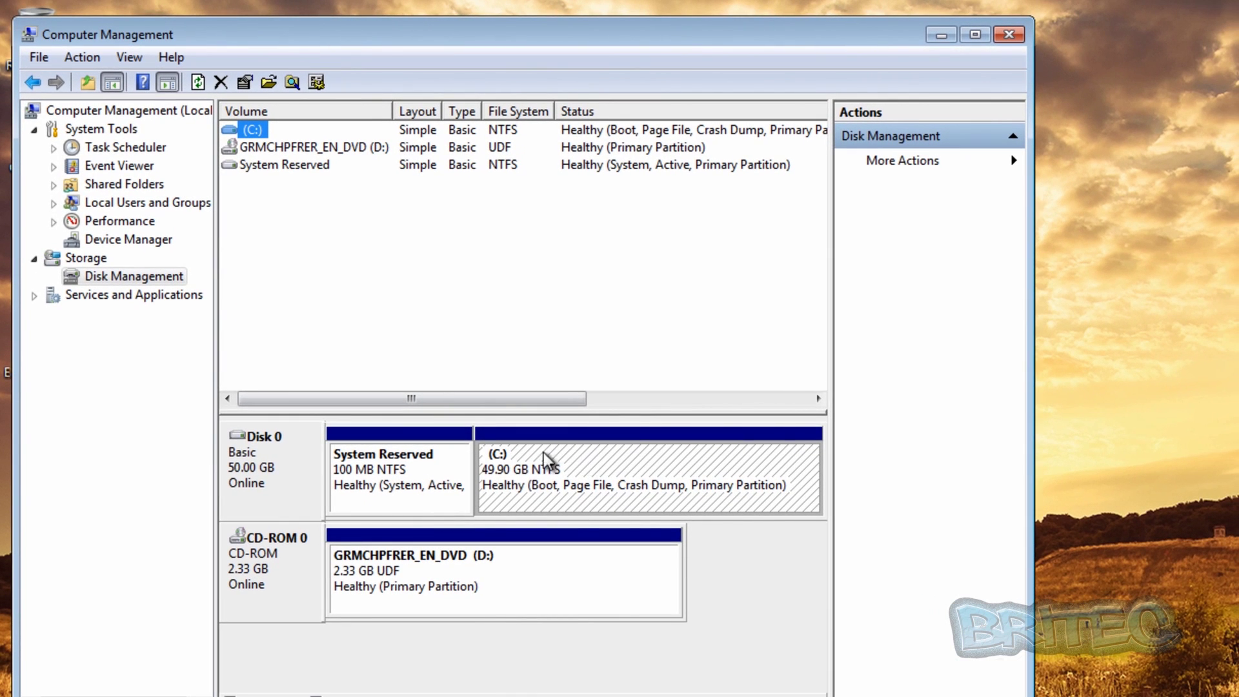
left_click(543, 478)
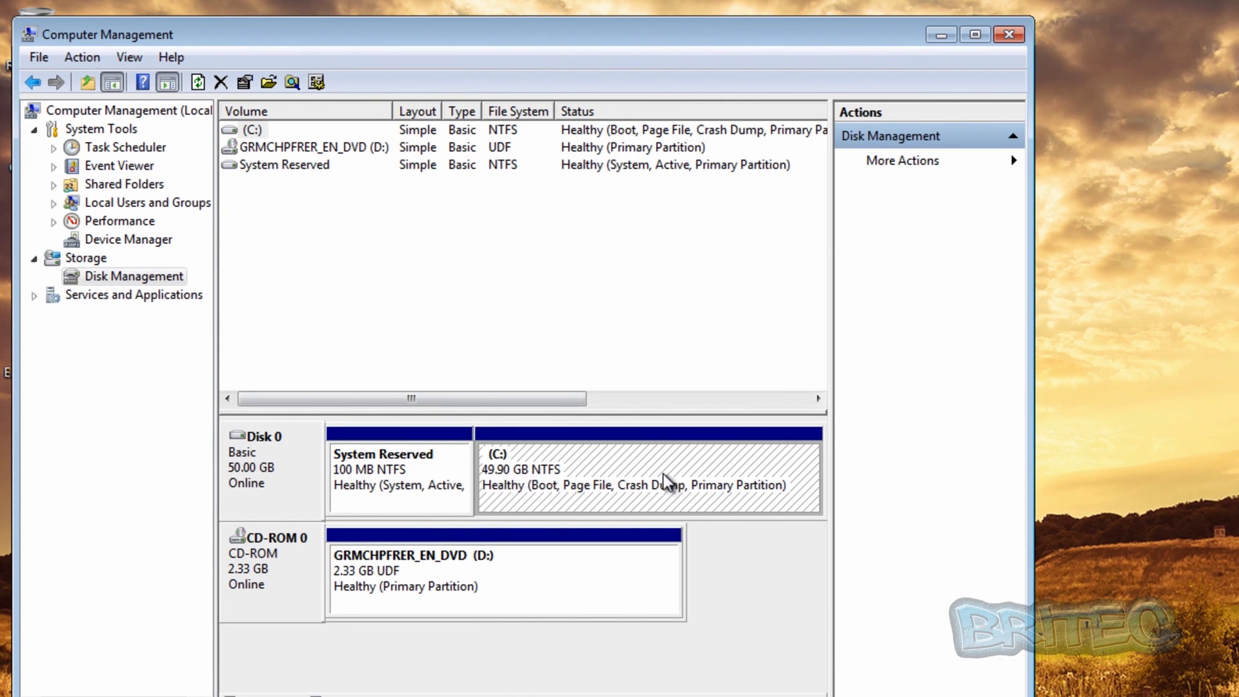
right_click(594, 474)
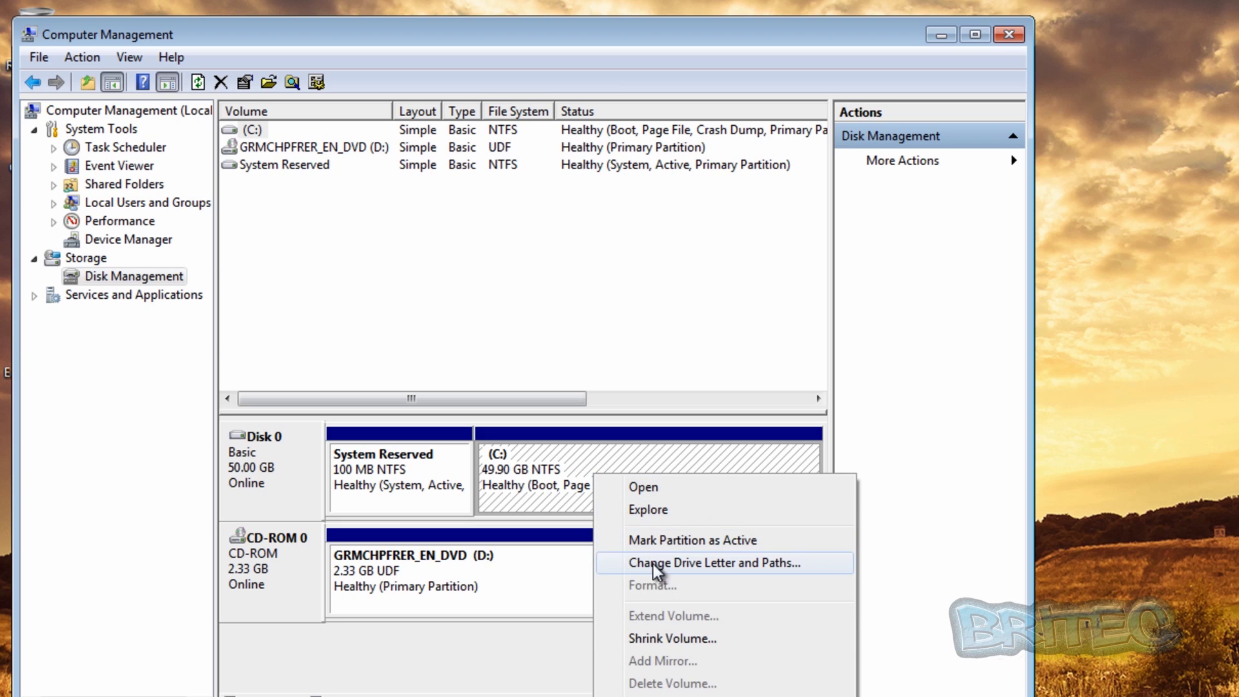
Step: Shrink the C: volume by 4096 MB, leaving 4.00 GB unallocated on Disk 0
left_click(667, 637)
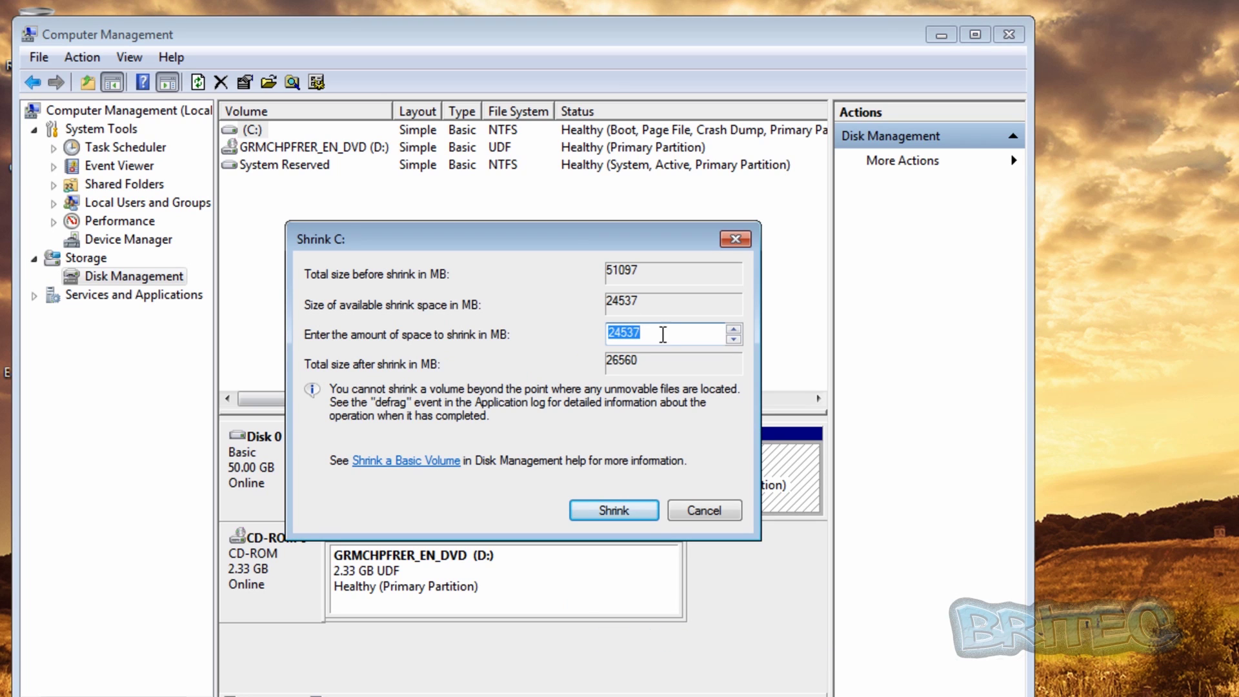
left_click(663, 336)
left_click_drag(642, 334, 598, 333)
type("4096")
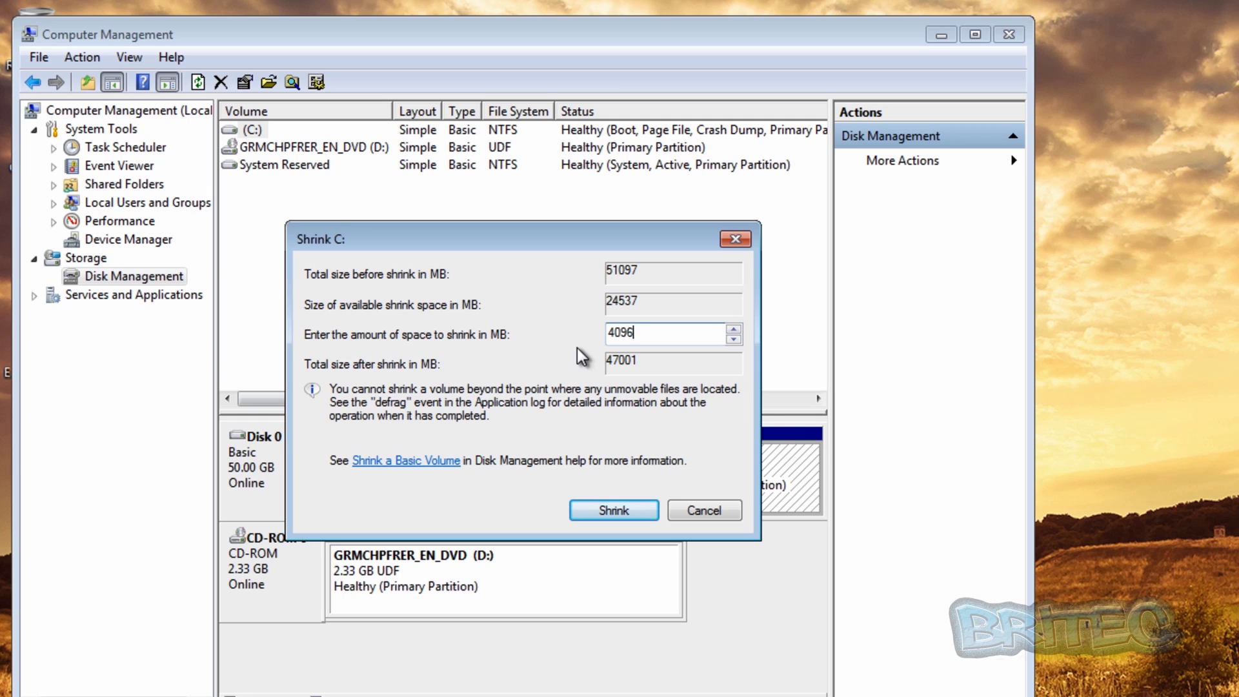
left_click(619, 511)
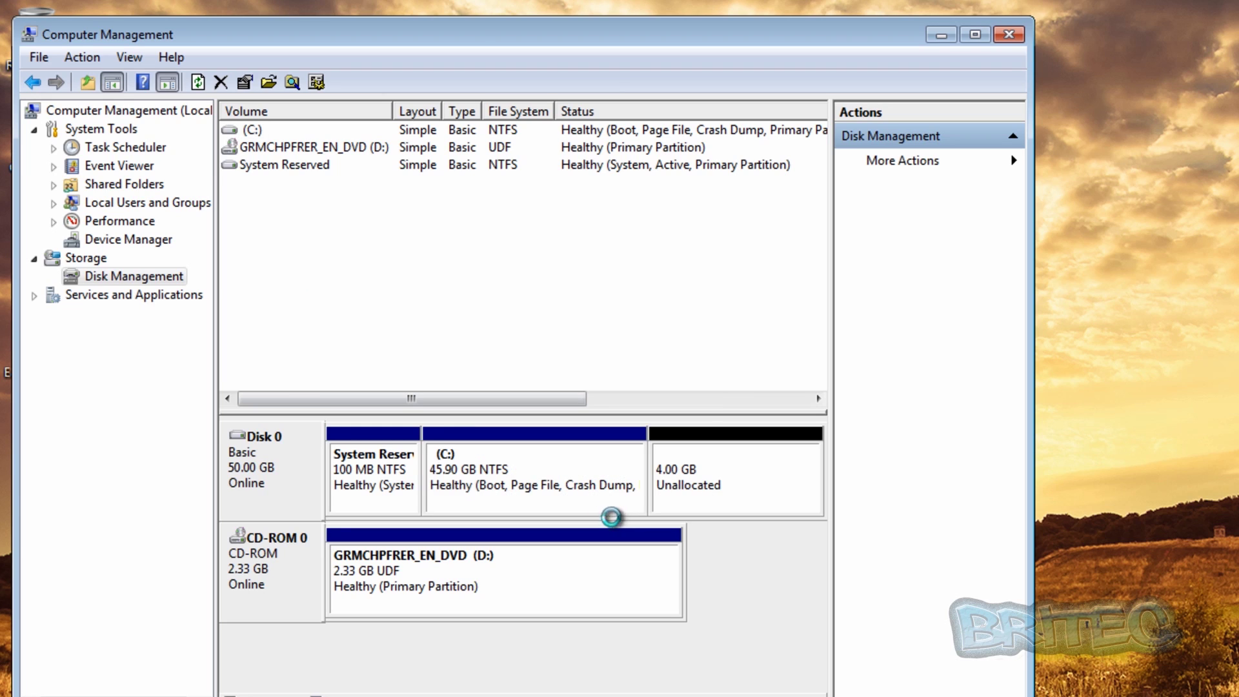
Step: Create a 4096 MB NTFS simple volume labelled Recovery with drive letter X: from the unallocated space
left_click(716, 484)
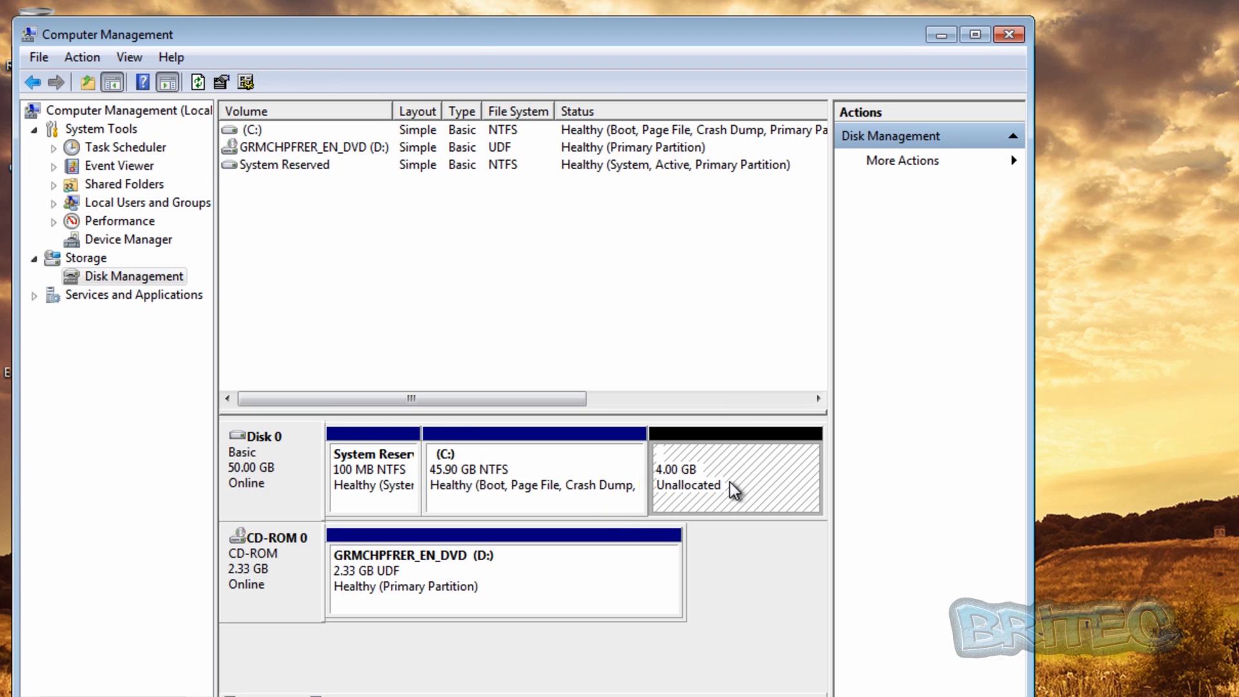
right_click(721, 473)
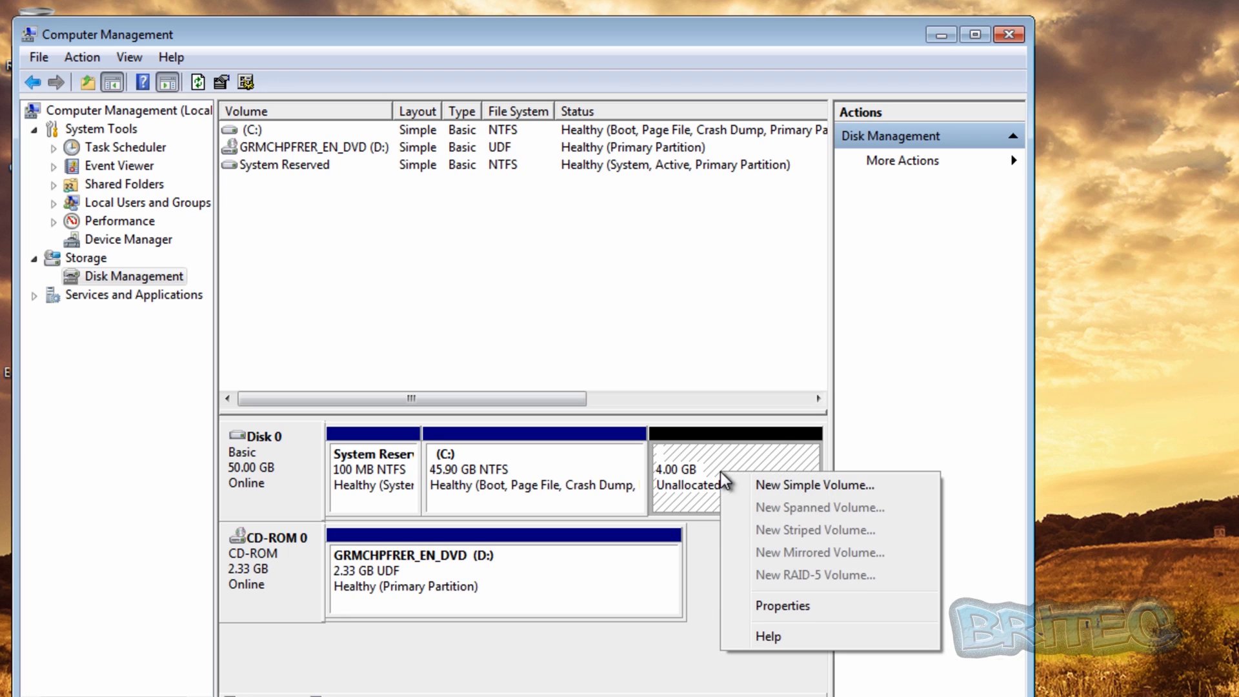
left_click(778, 494)
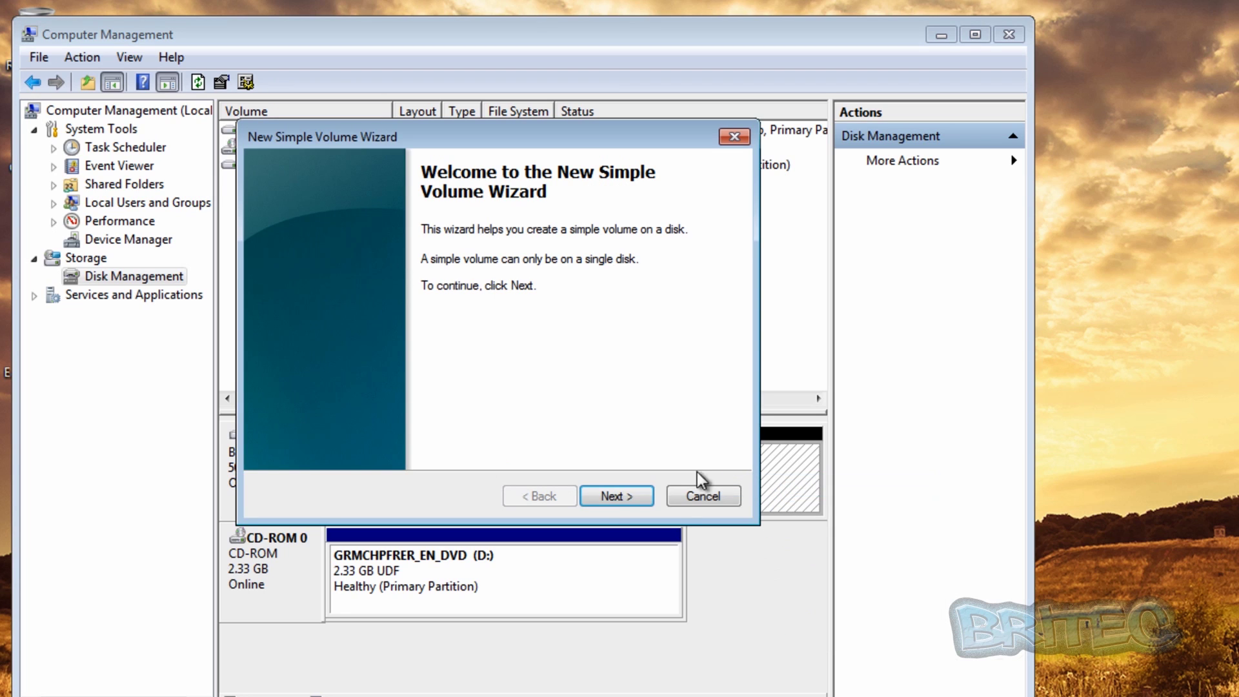
left_click(616, 496)
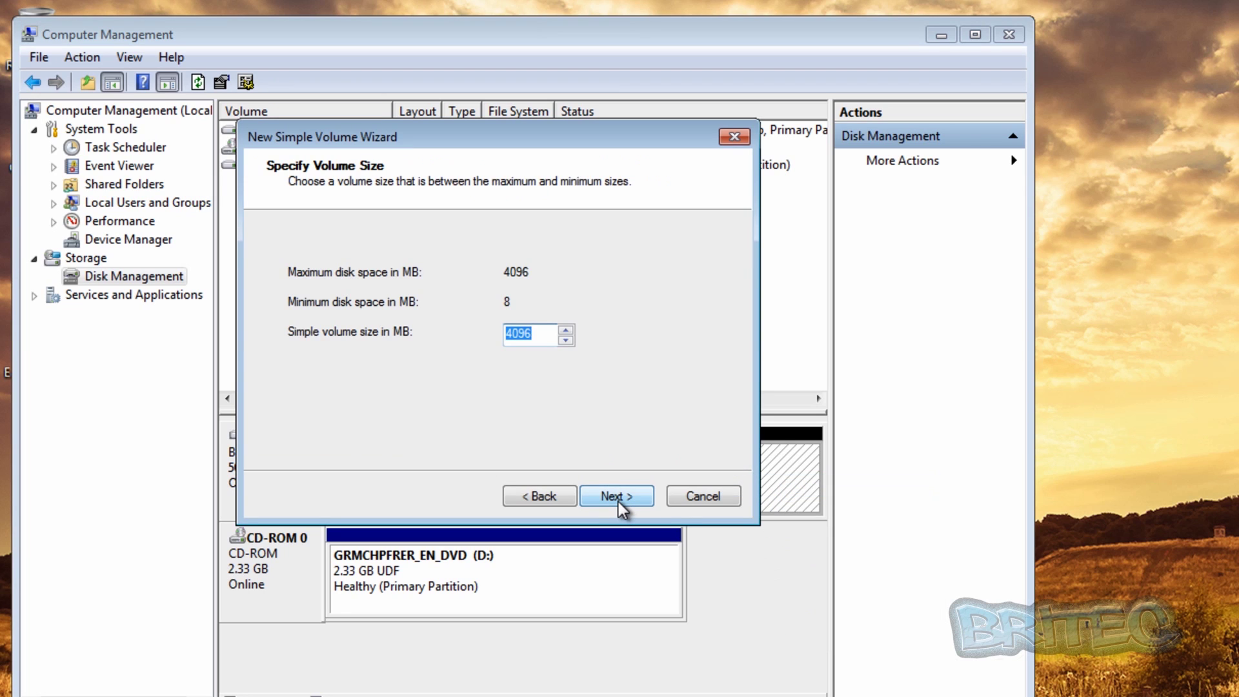
left_click(616, 496)
left_click(592, 277)
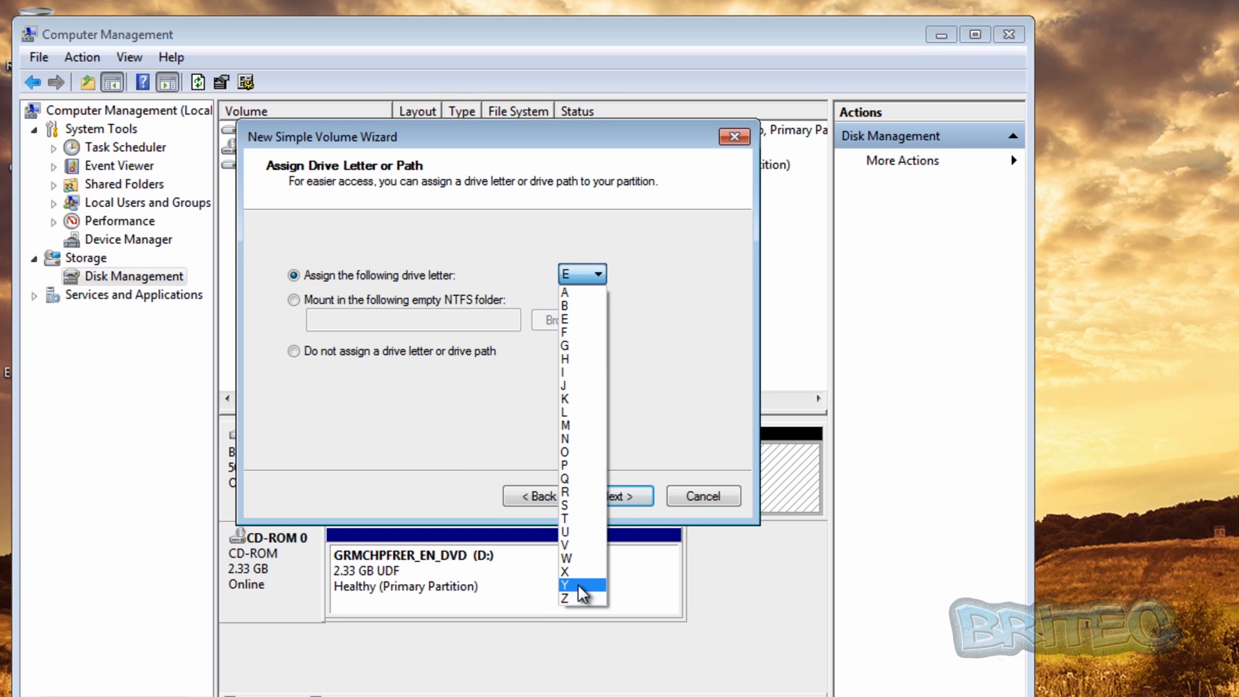
left_click(578, 571)
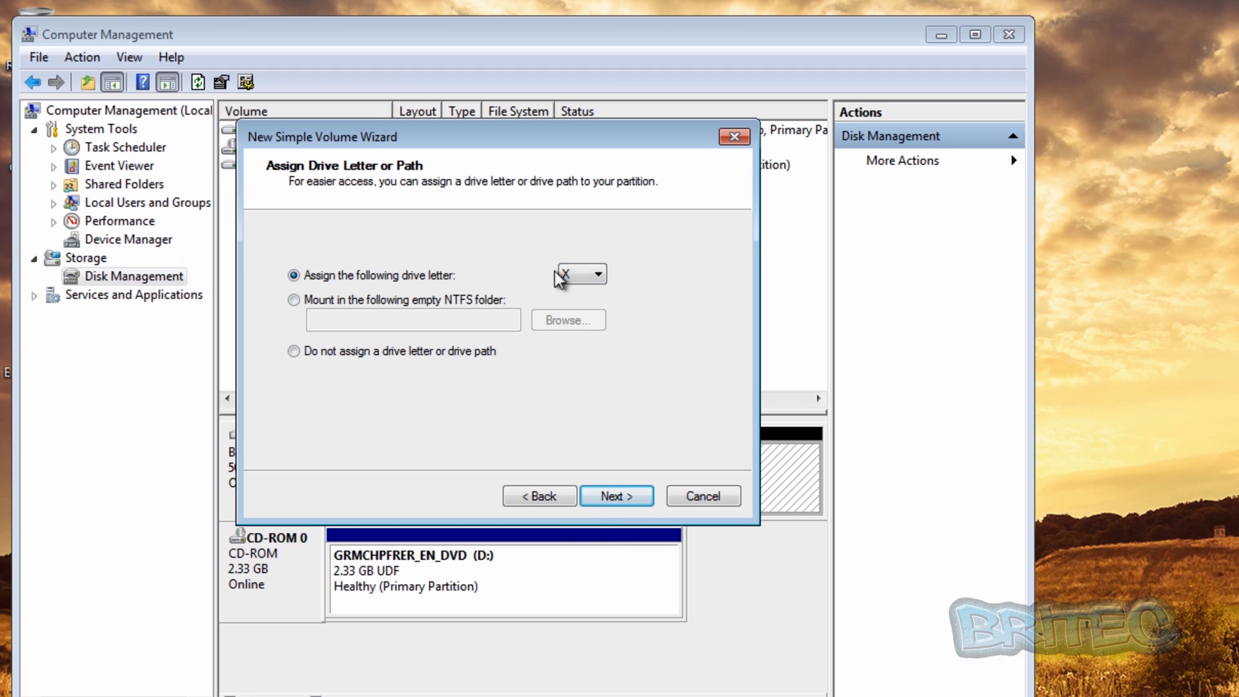
left_click(621, 497)
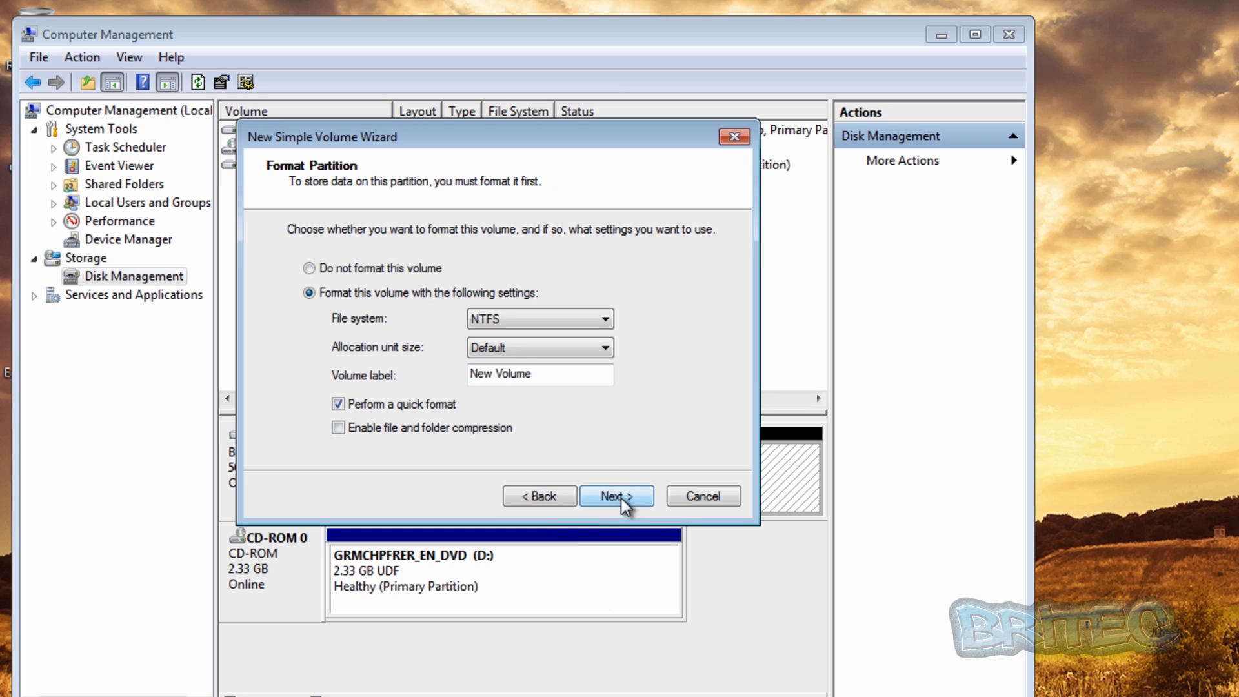
left_click_drag(544, 373, 453, 374)
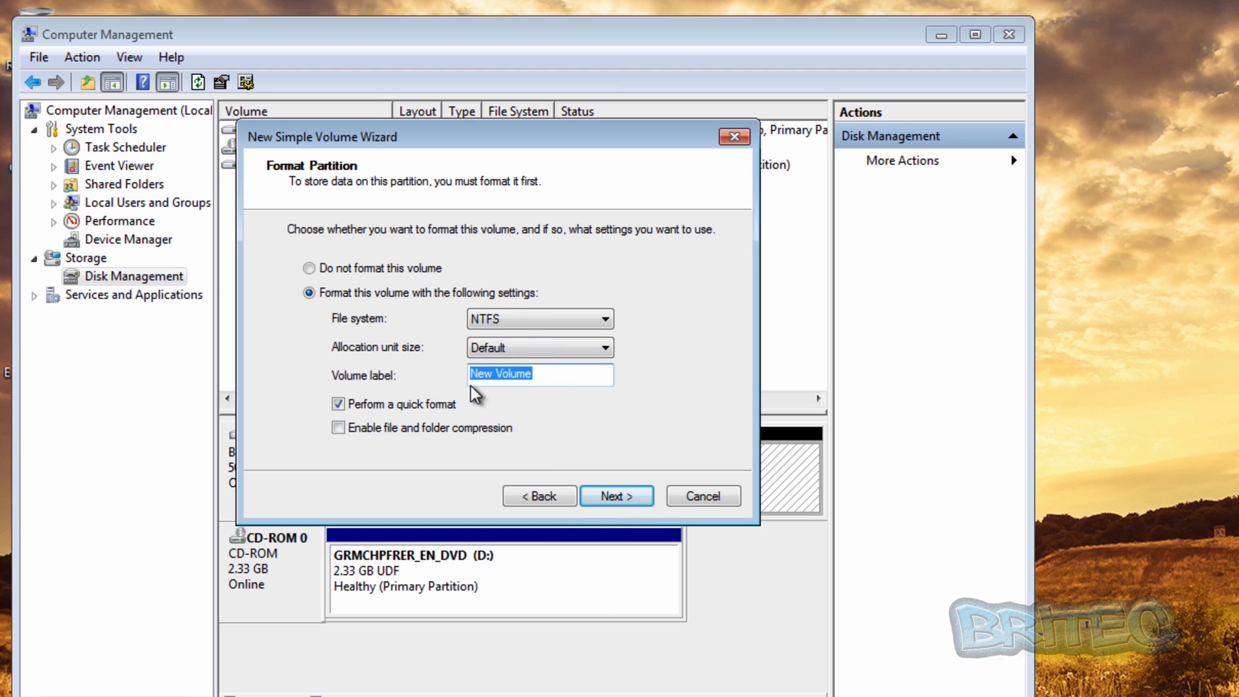
type("Recovery")
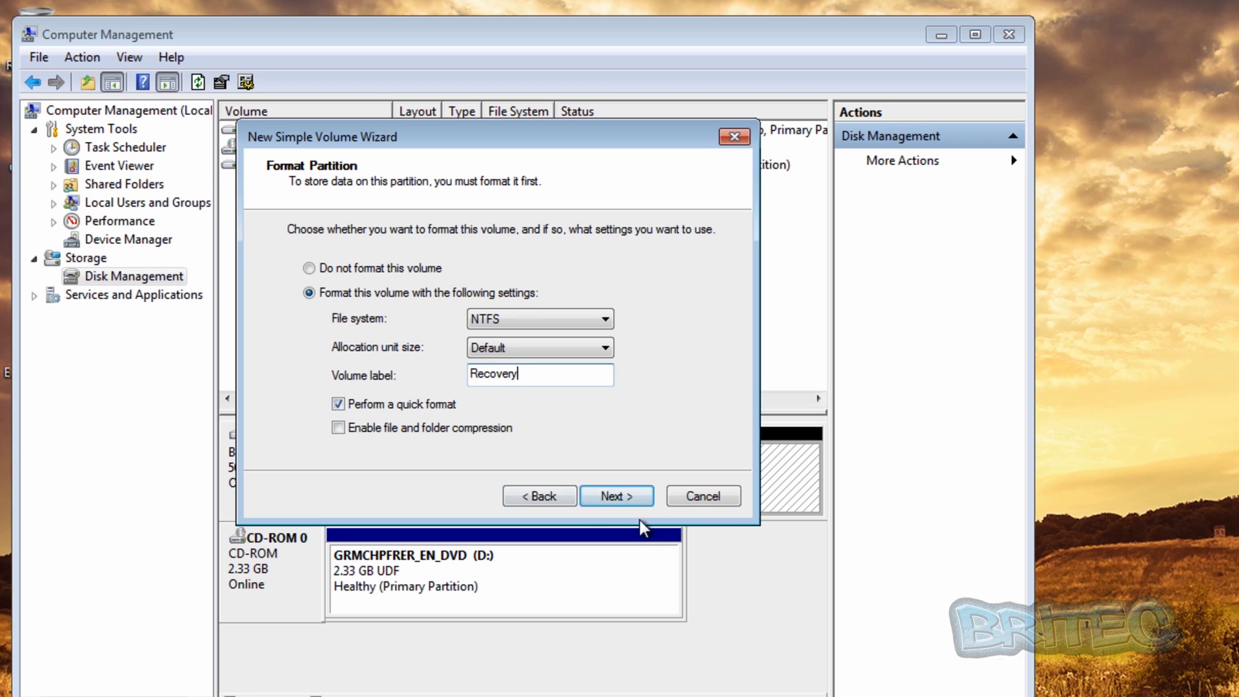
left_click(625, 496)
left_click(616, 496)
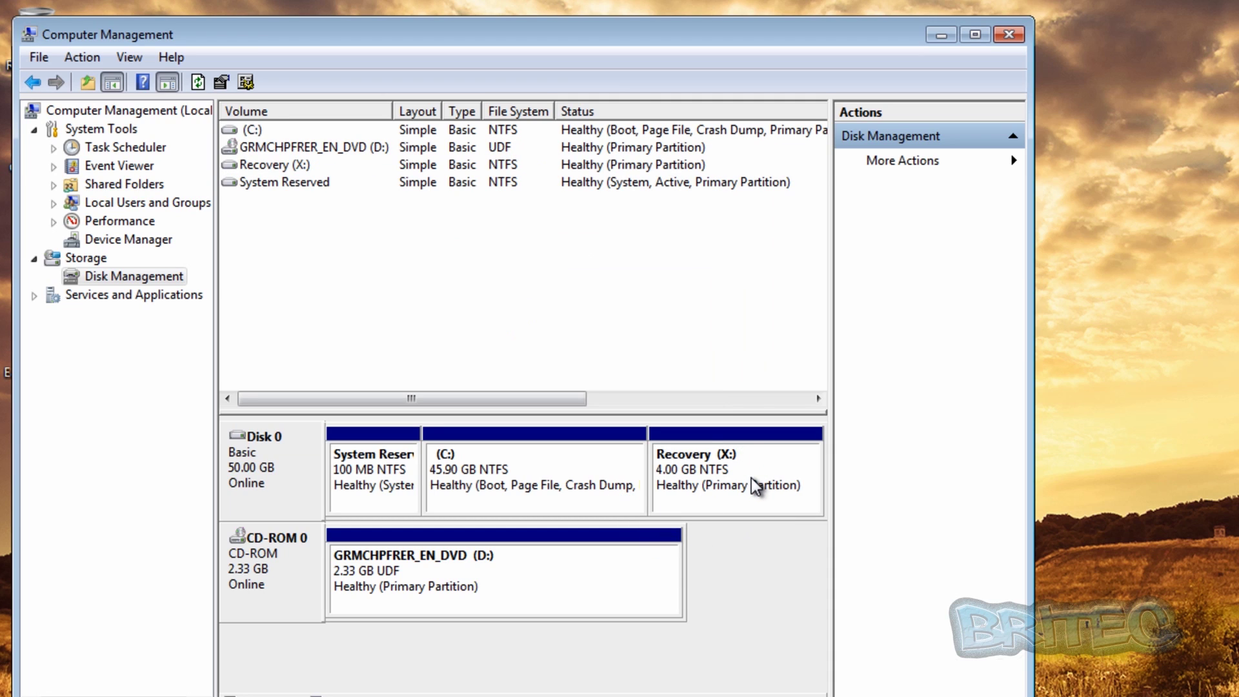
Step: Close Computer Management and open the Windows 7 DVD (D:) in a window snapped left
left_click(1009, 34)
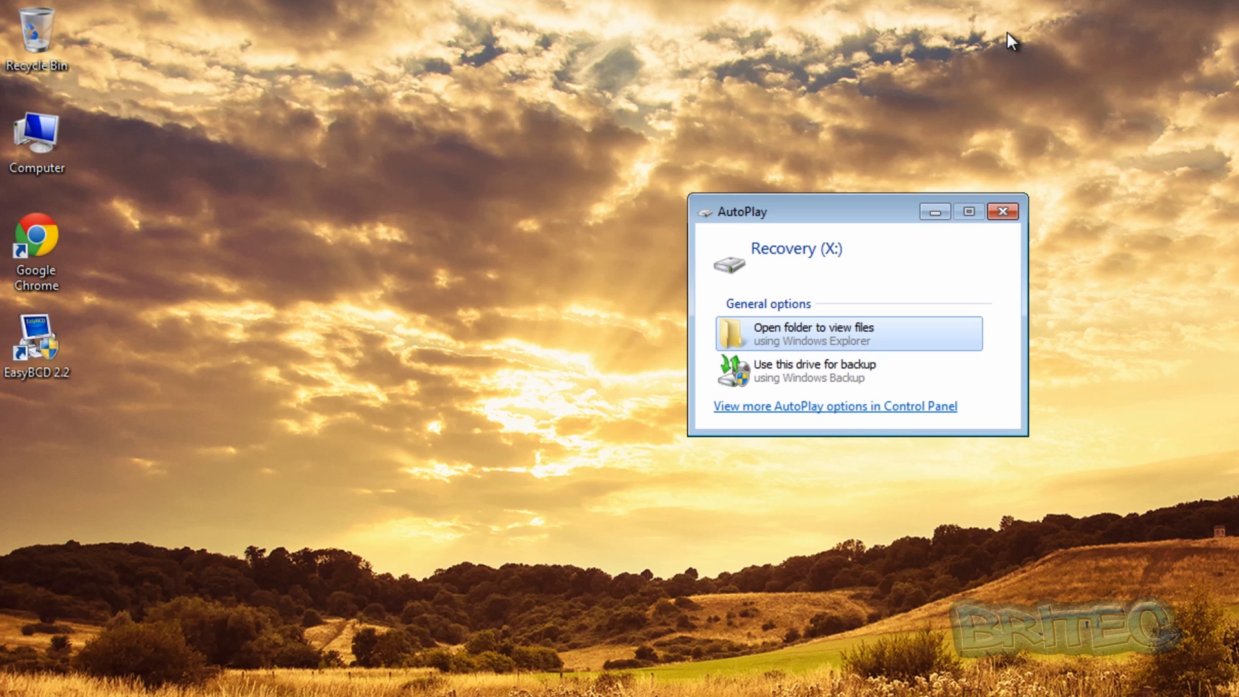
left_click(1003, 213)
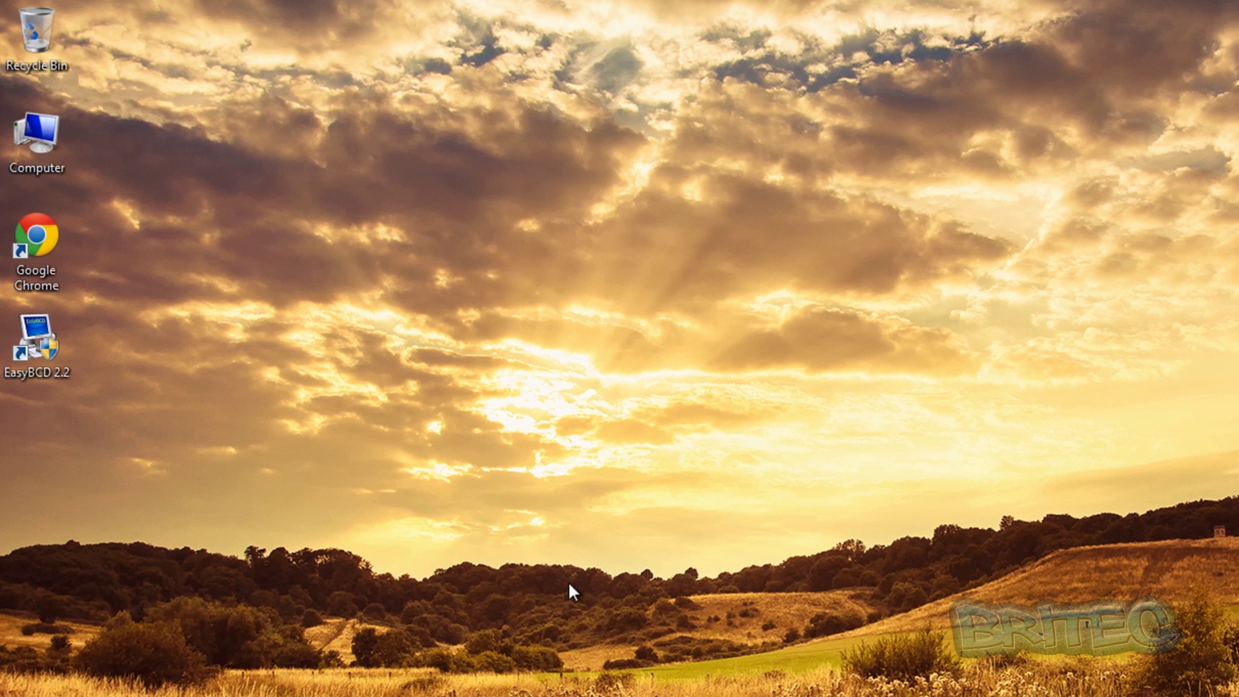
double_click(36, 135)
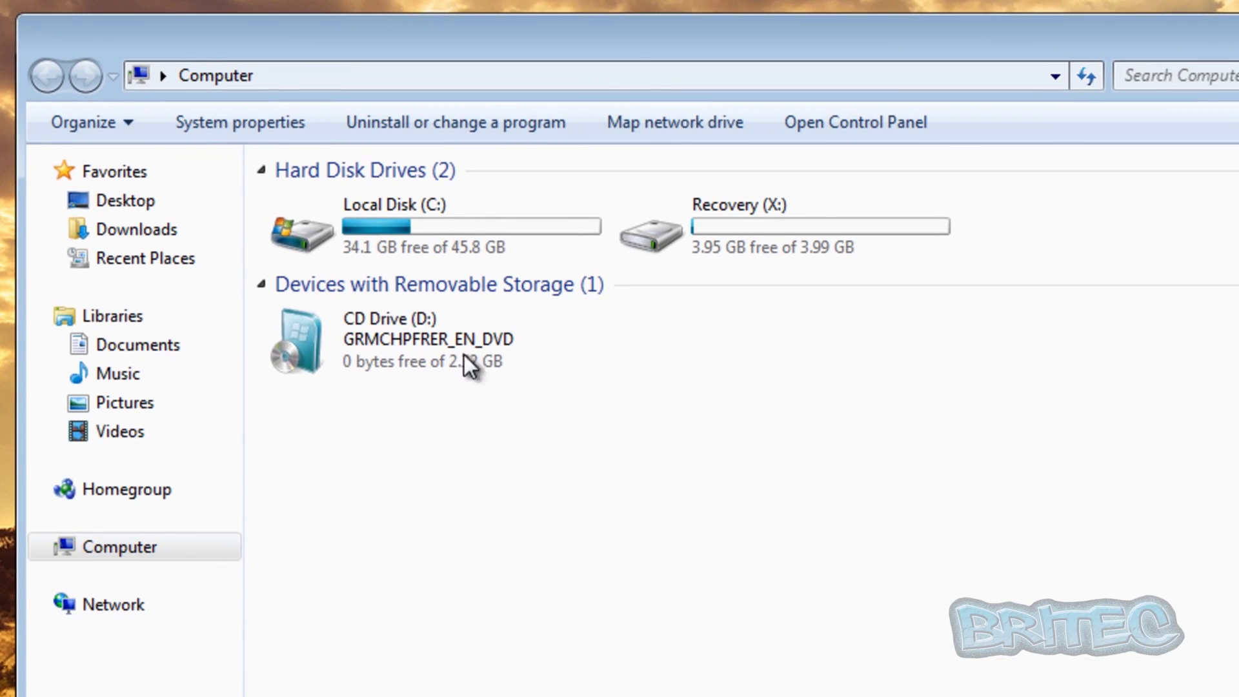
left_click(382, 347)
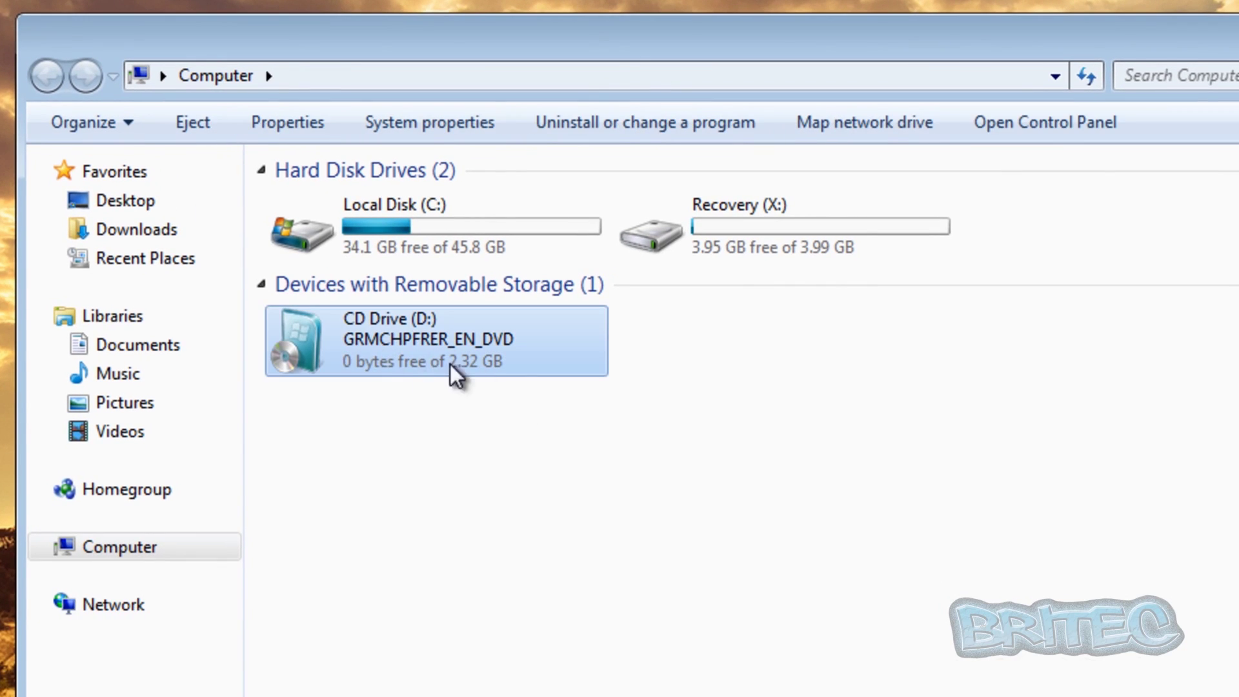
double_click(394, 343)
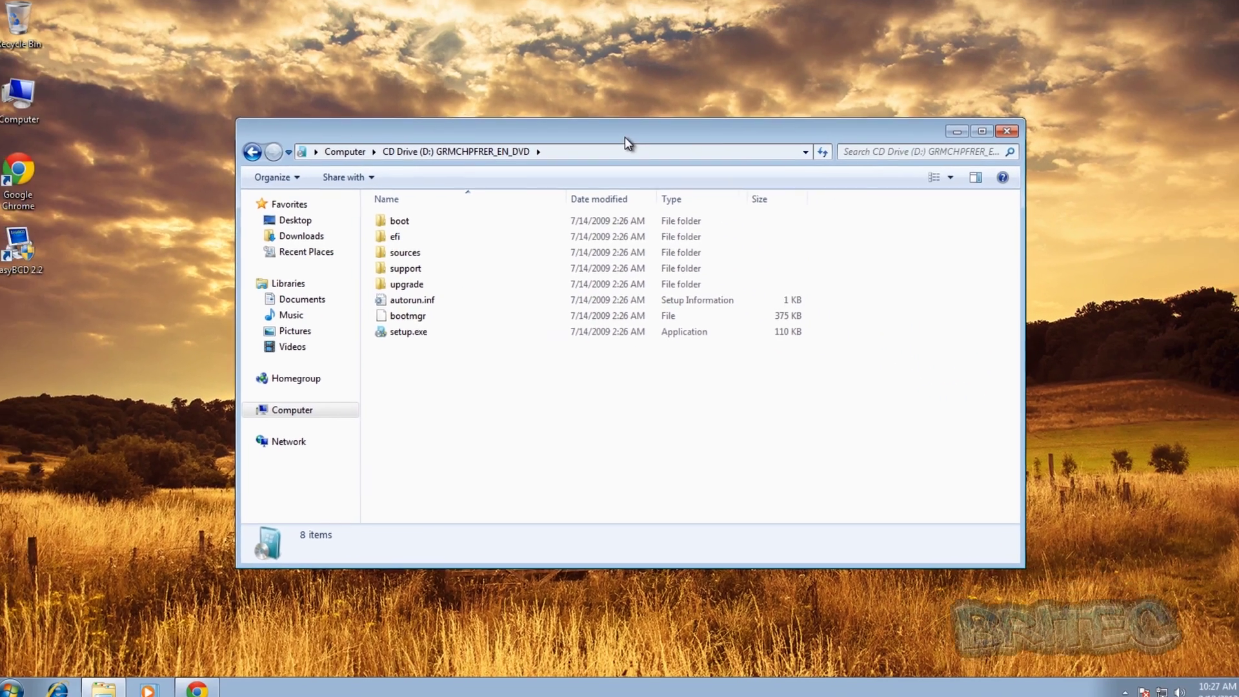
left_click_drag(679, 91, 2, 109)
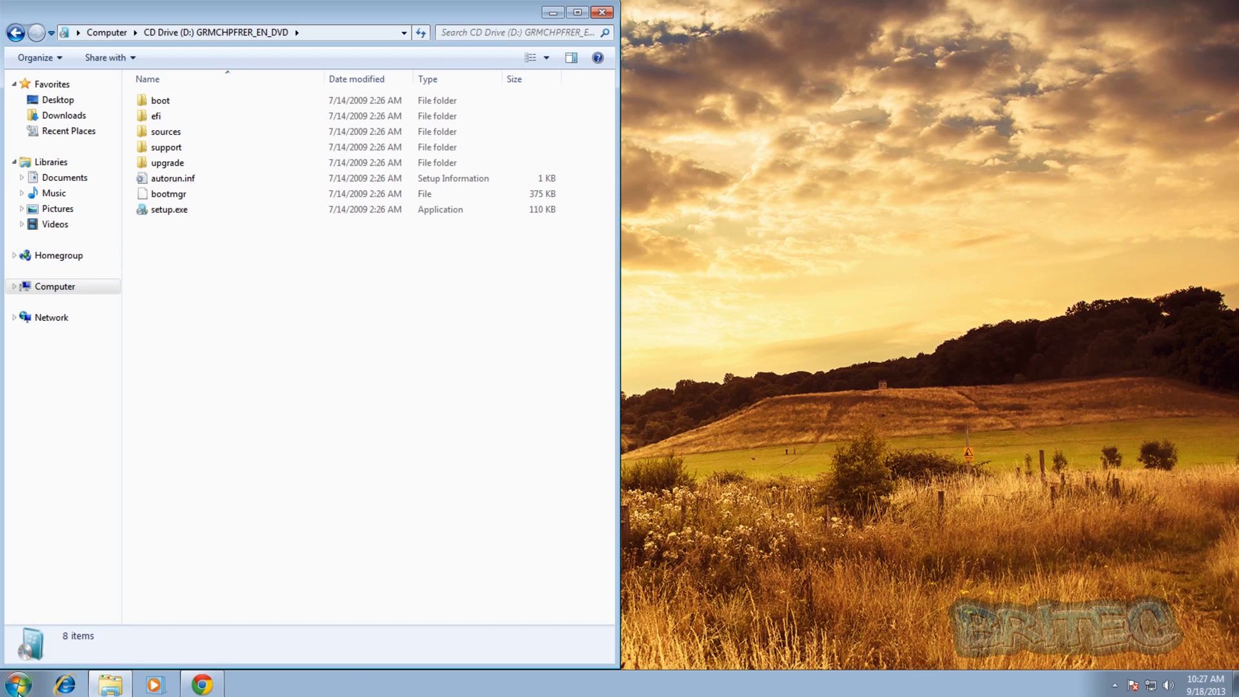
Step: Open Recovery (X:) snapped right and copy all 8 DVD items into it
left_click(37, 683)
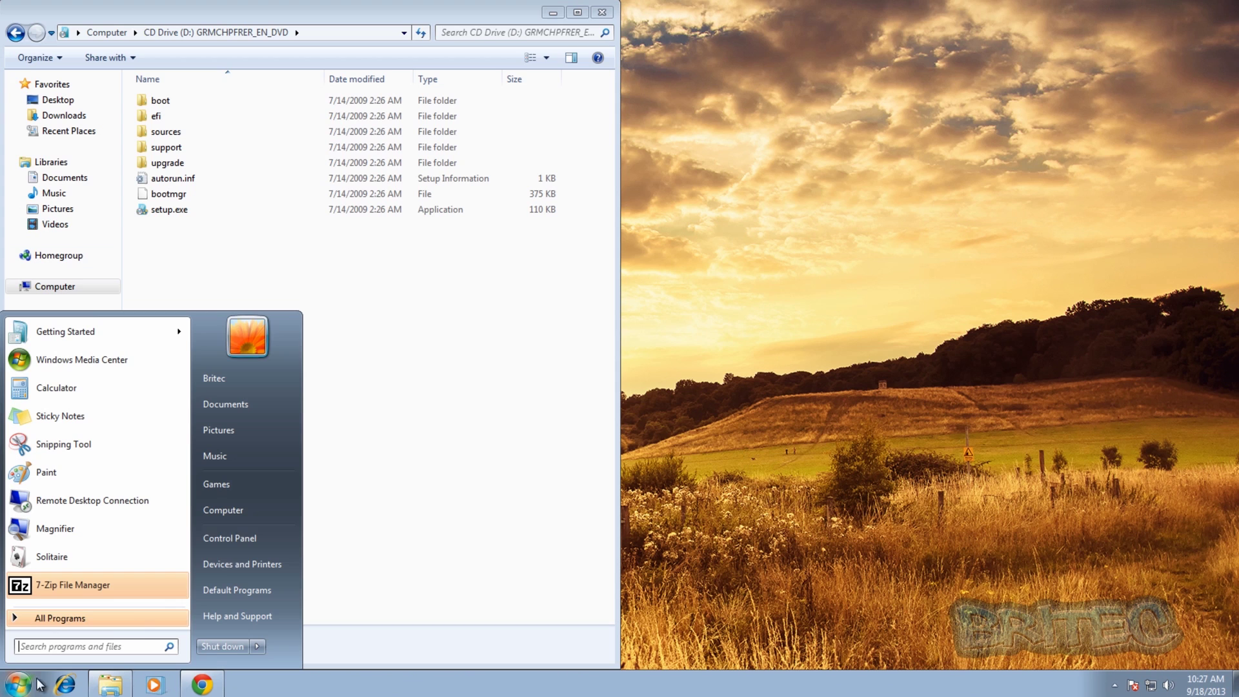
left_click(227, 510)
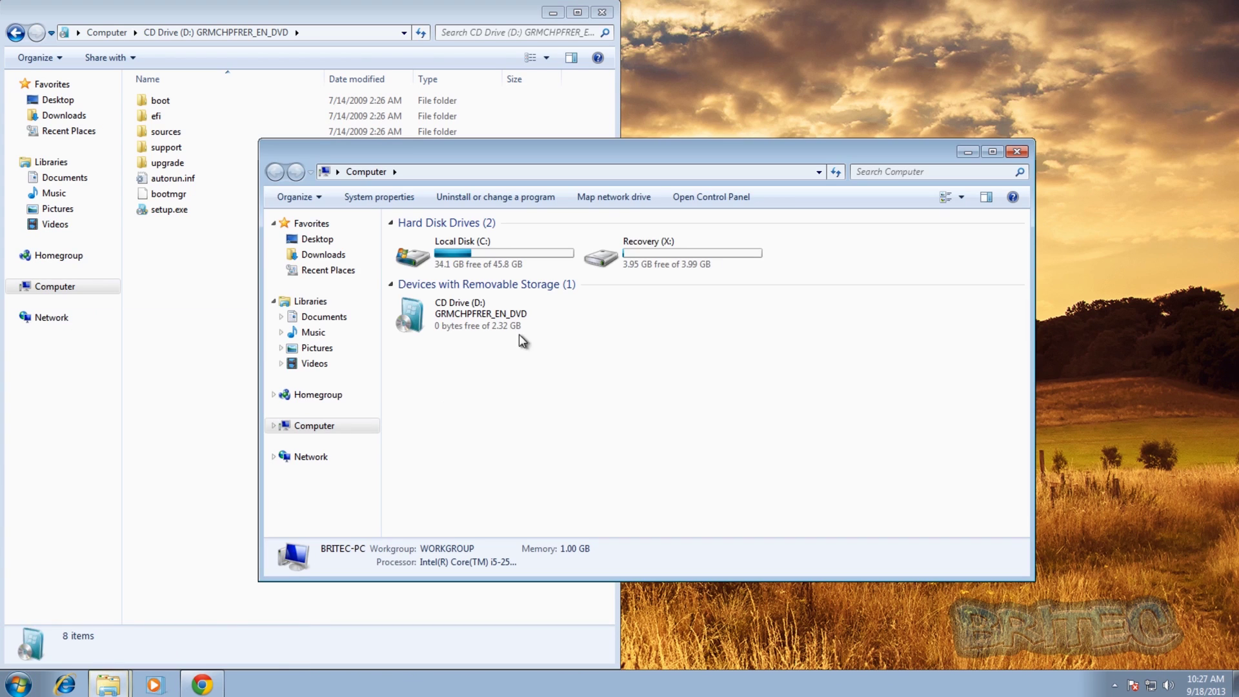
double_click(639, 247)
left_click_drag(524, 158, 1238, 150)
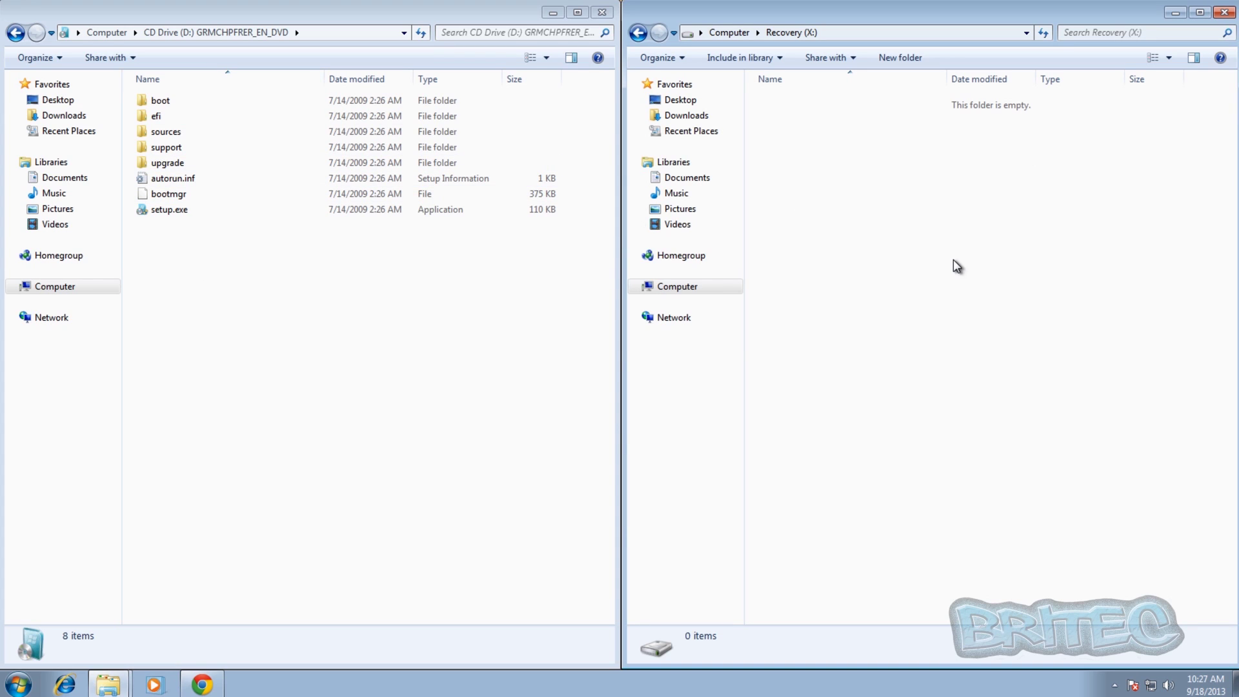
left_click_drag(249, 254, 125, 91)
left_click_drag(162, 151, 953, 250)
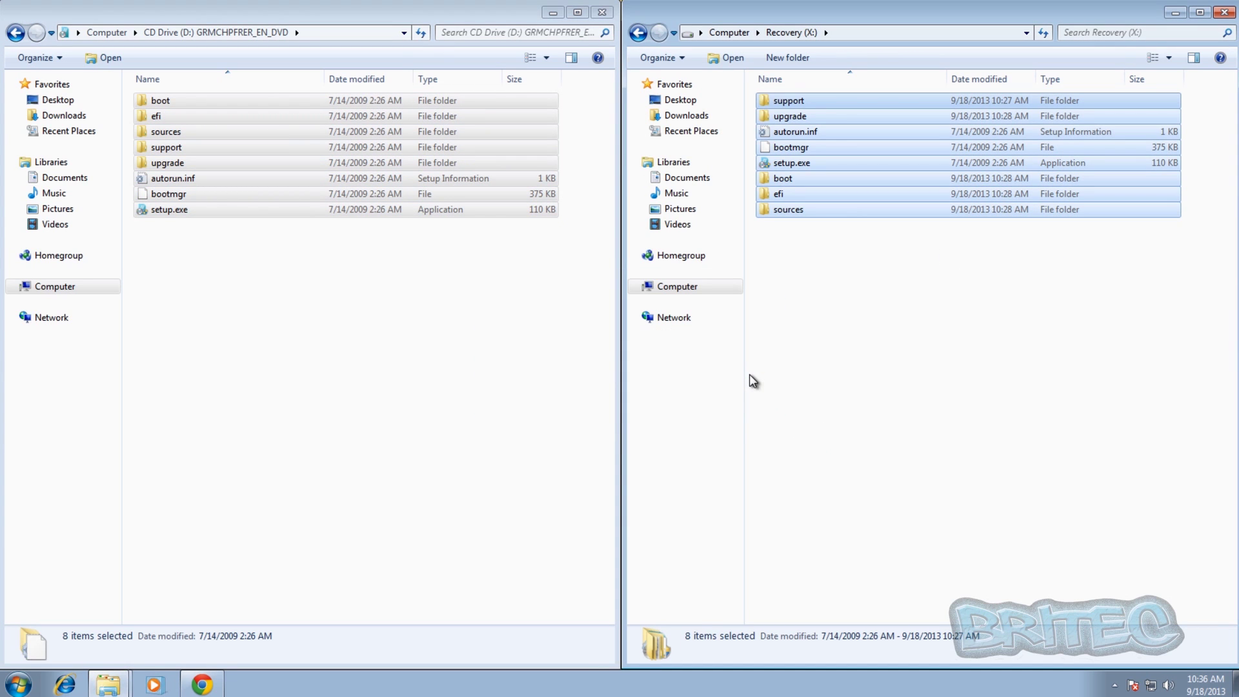
Step: Close both Explorer windows and return to the EasyBCD web page
left_click(600, 14)
left_click(1223, 13)
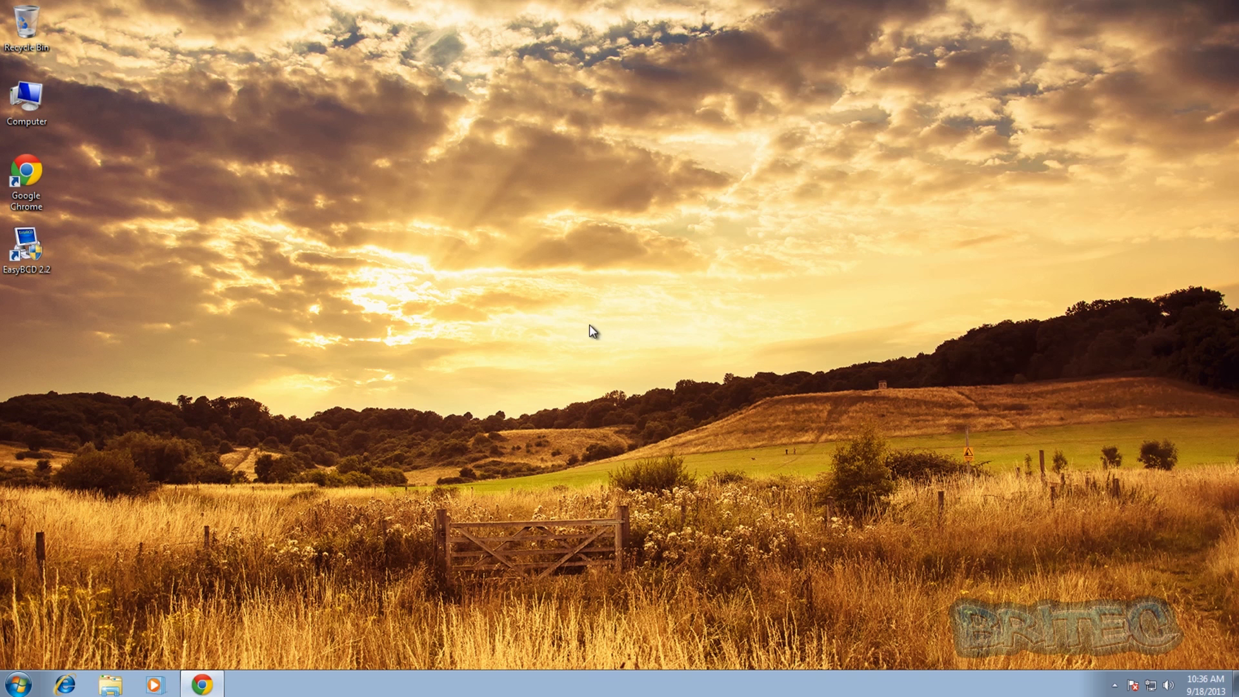
left_click(205, 682)
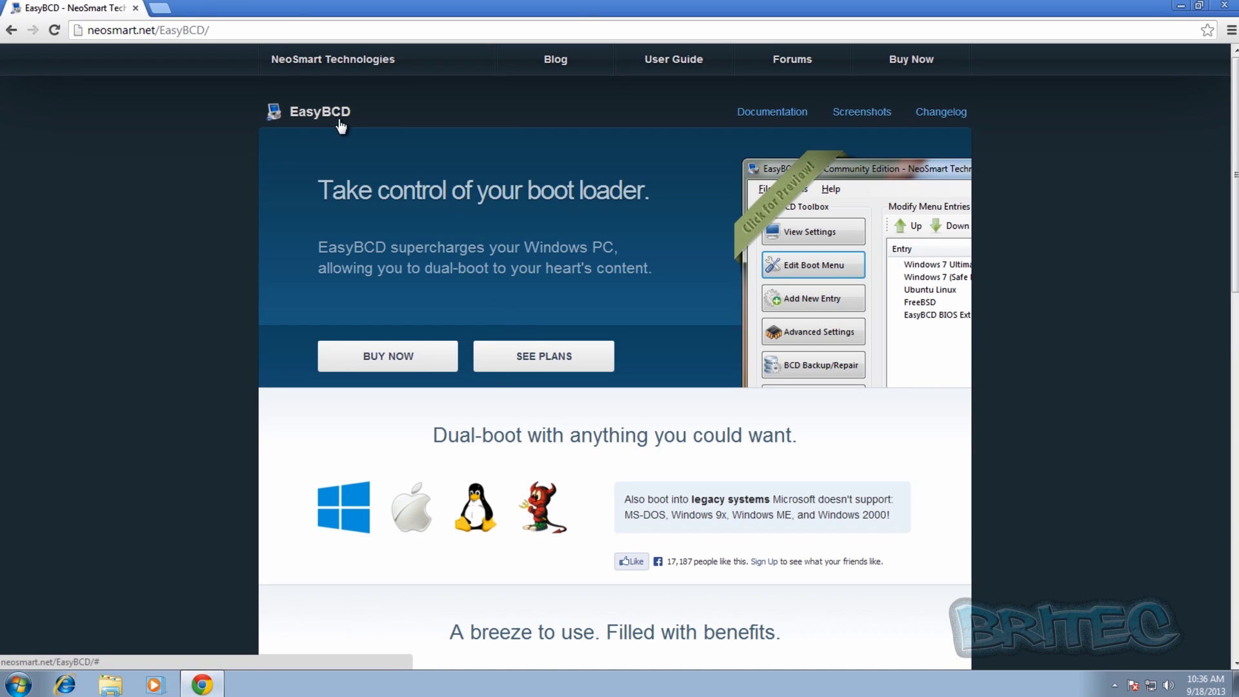
left_click_drag(1233, 162, 1234, 536)
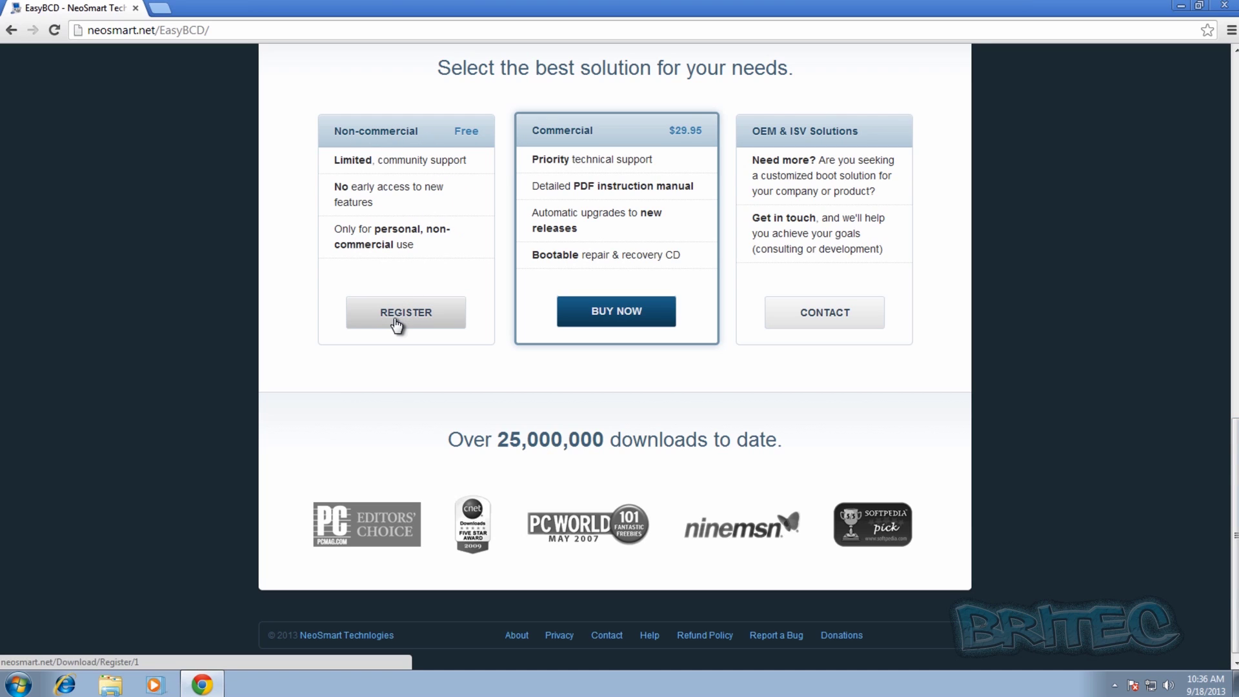
left_click(1181, 7)
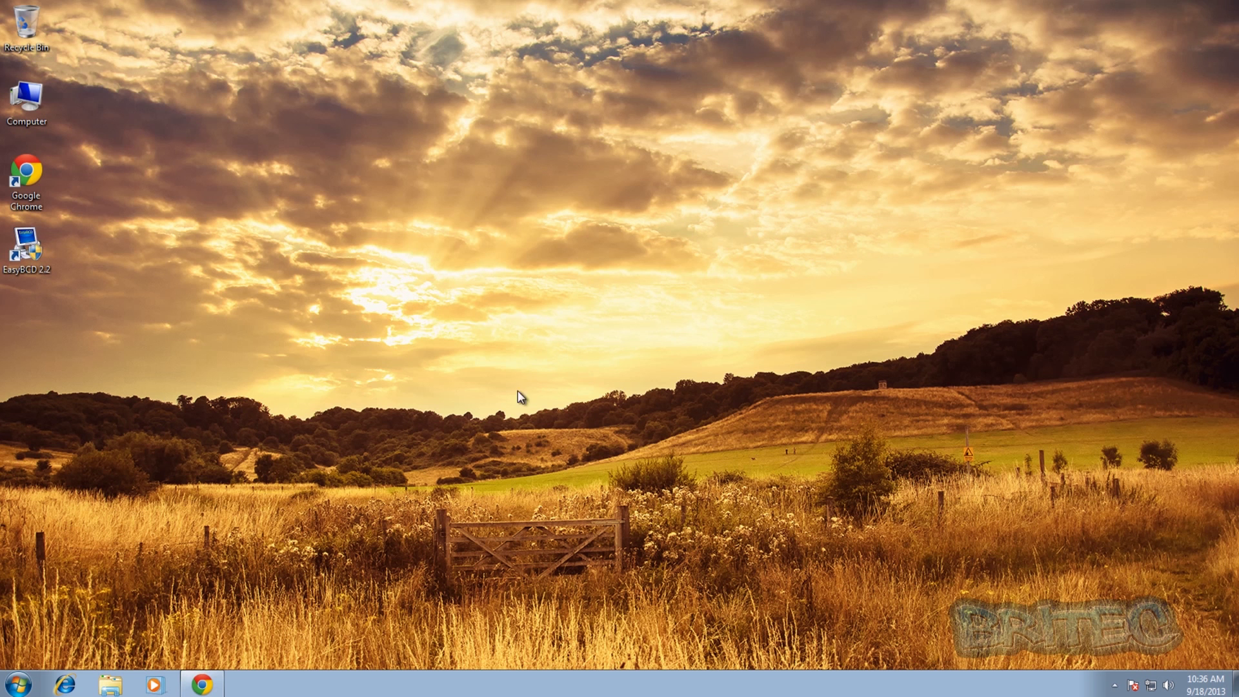
Step: Launch EasyBCD 2.2, start a WinPE entry named Recovery, and browse for its image
double_click(17, 236)
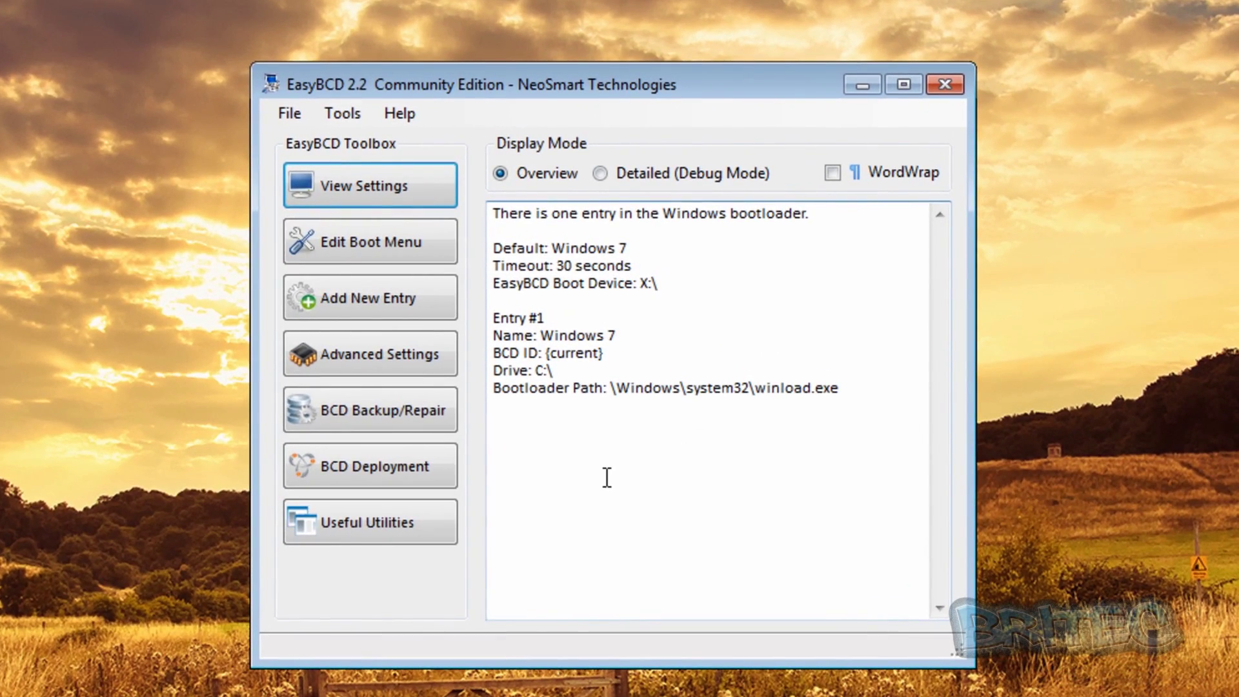
left_click(366, 304)
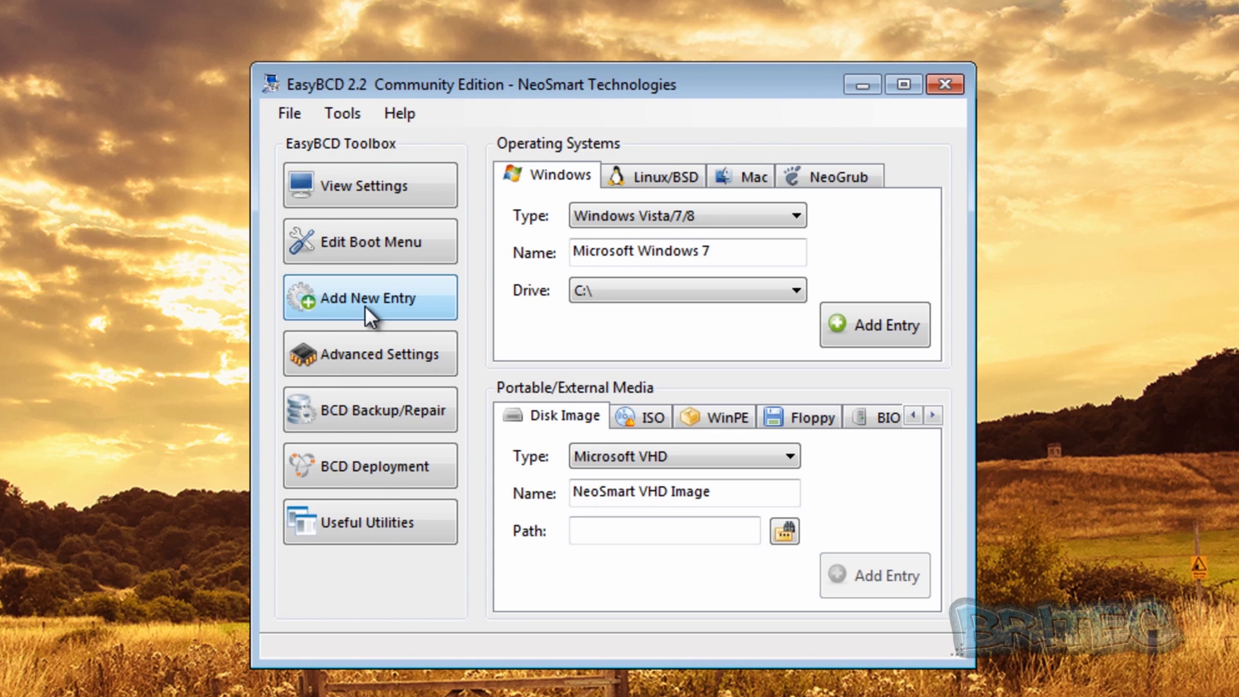
left_click(723, 419)
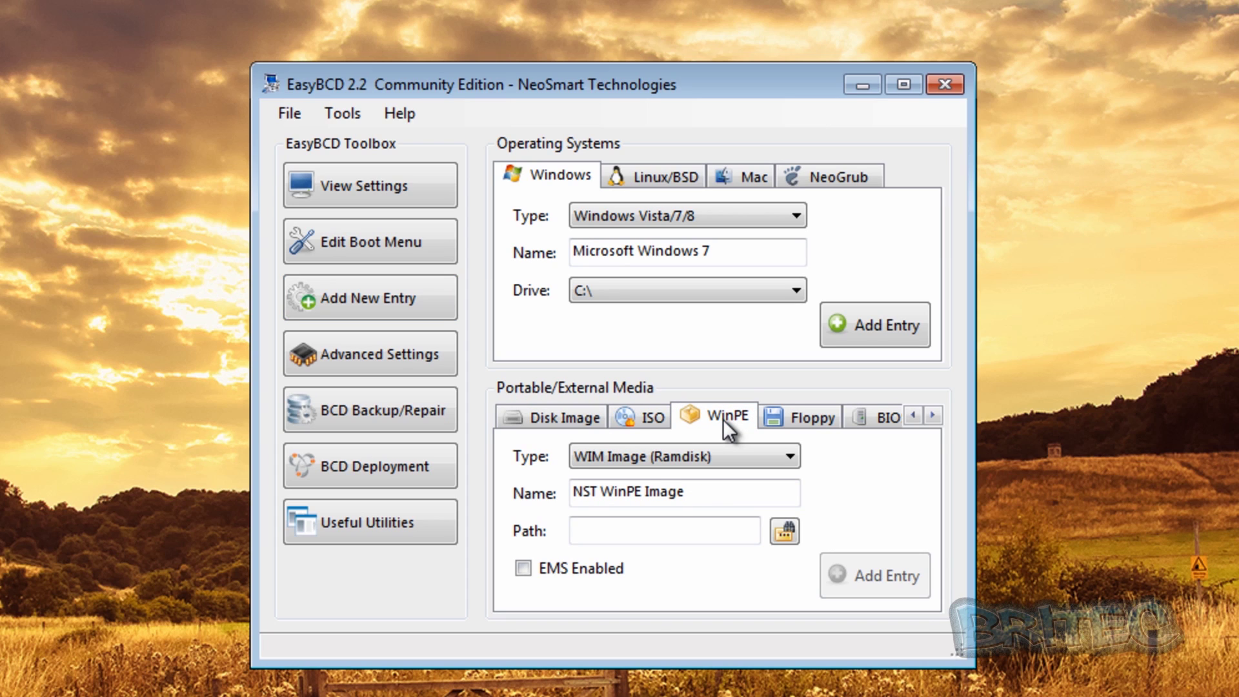
left_click_drag(713, 492, 577, 493)
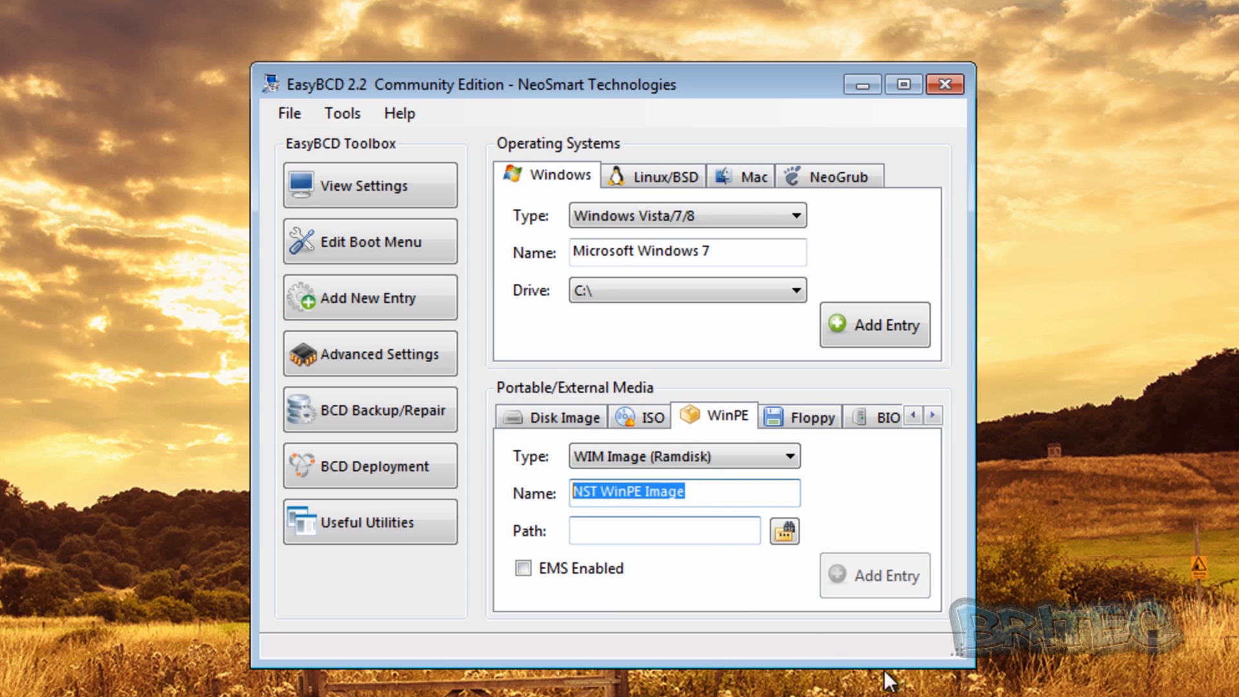
type("Recovery")
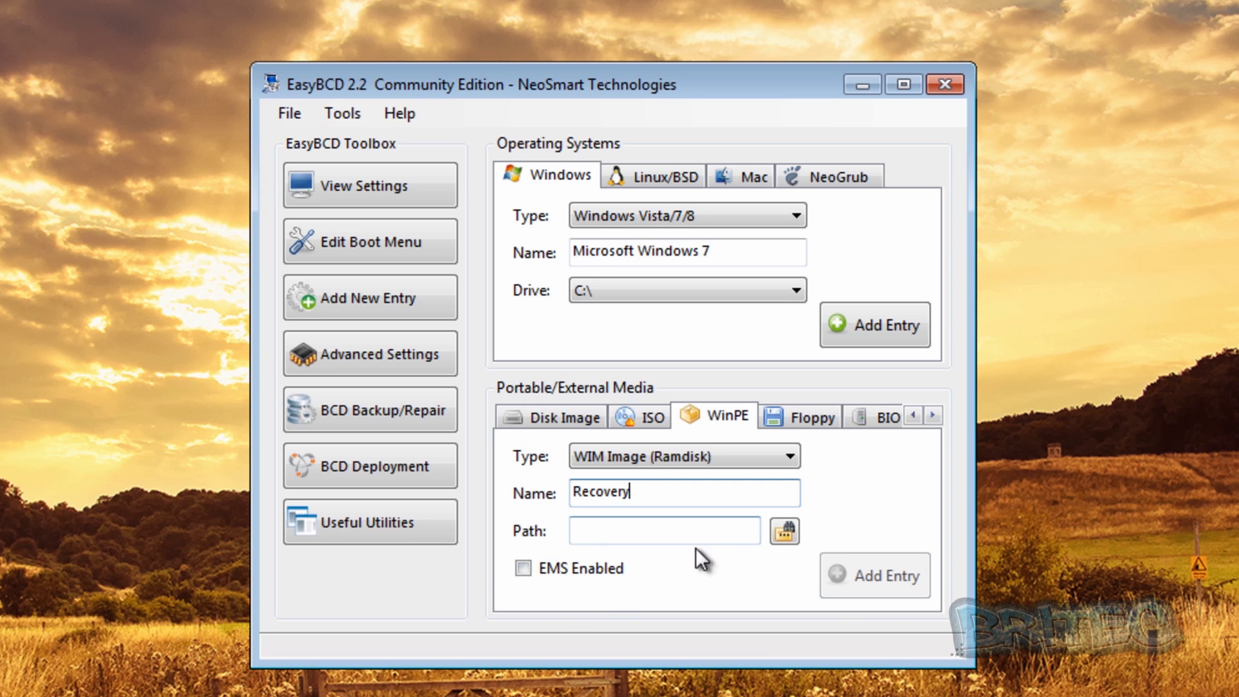
left_click(783, 533)
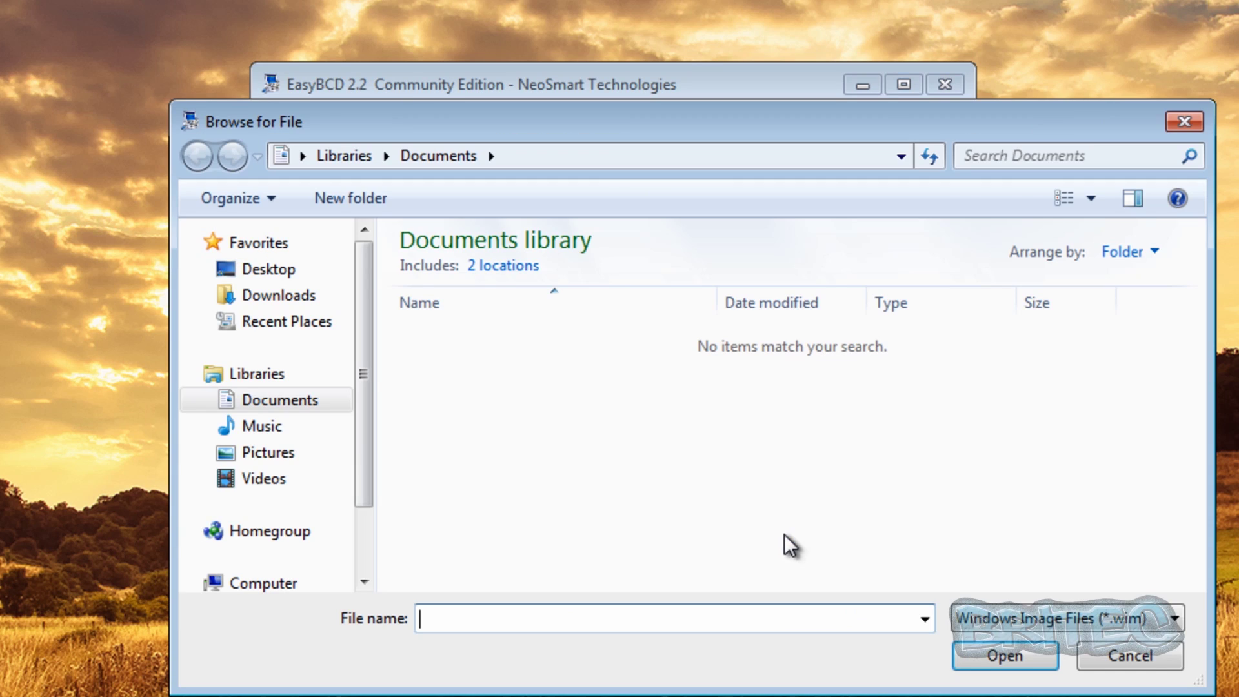
Step: Set the Recovery entry's path to X:\sources\boot.wim and add it to the boot menu
left_click(264, 581)
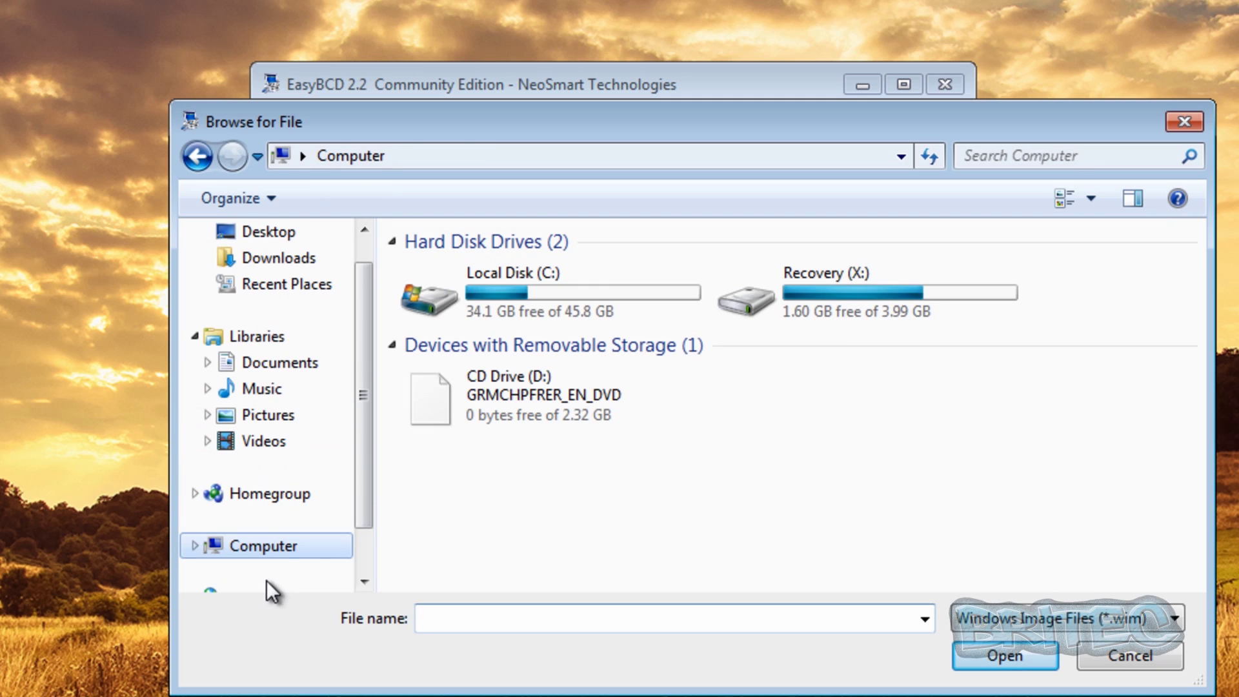
double_click(827, 293)
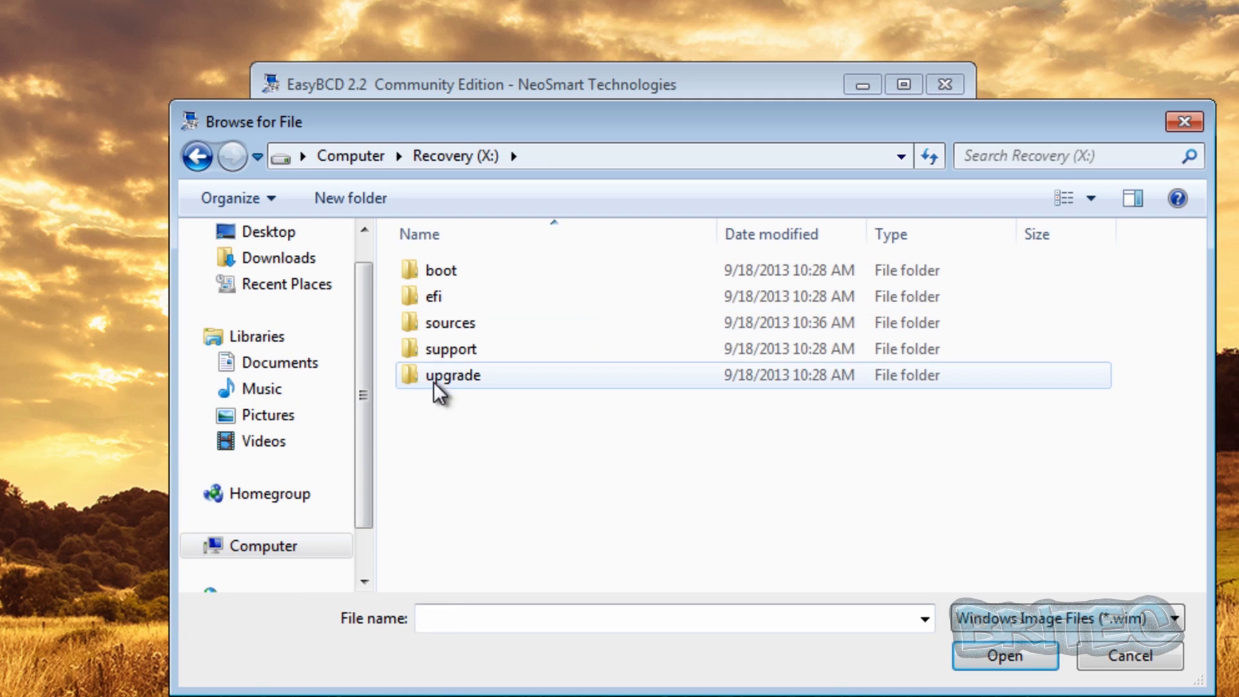
double_click(452, 323)
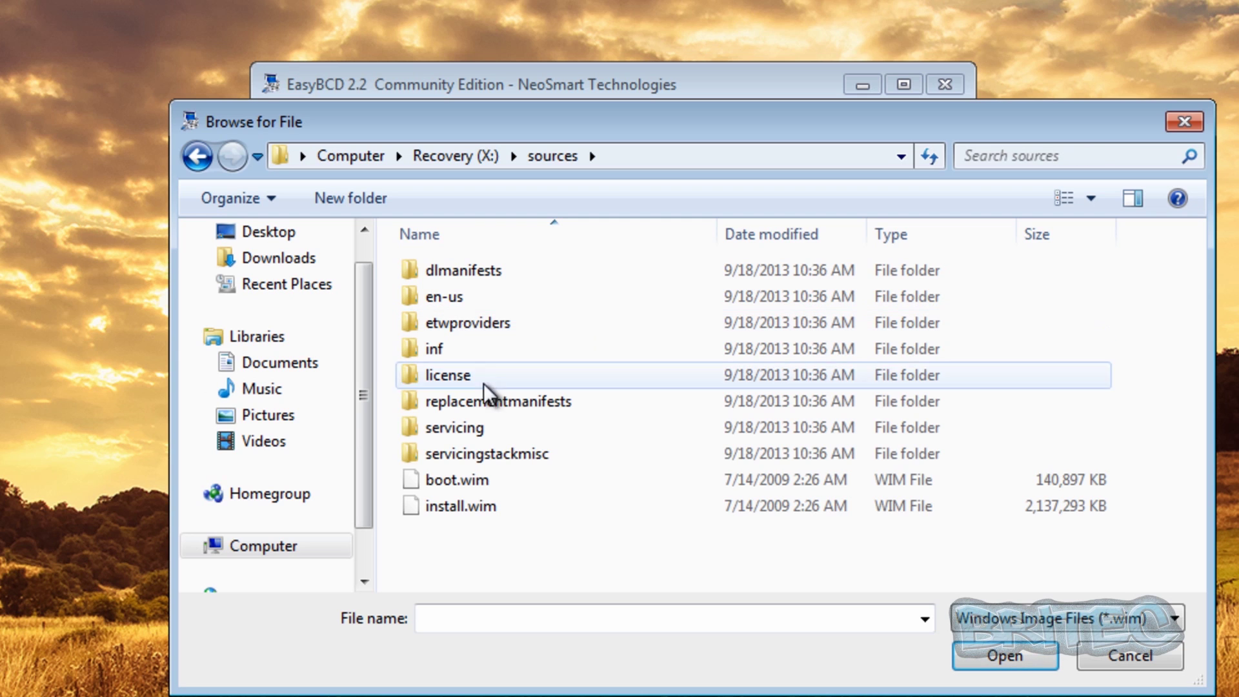
left_click(459, 485)
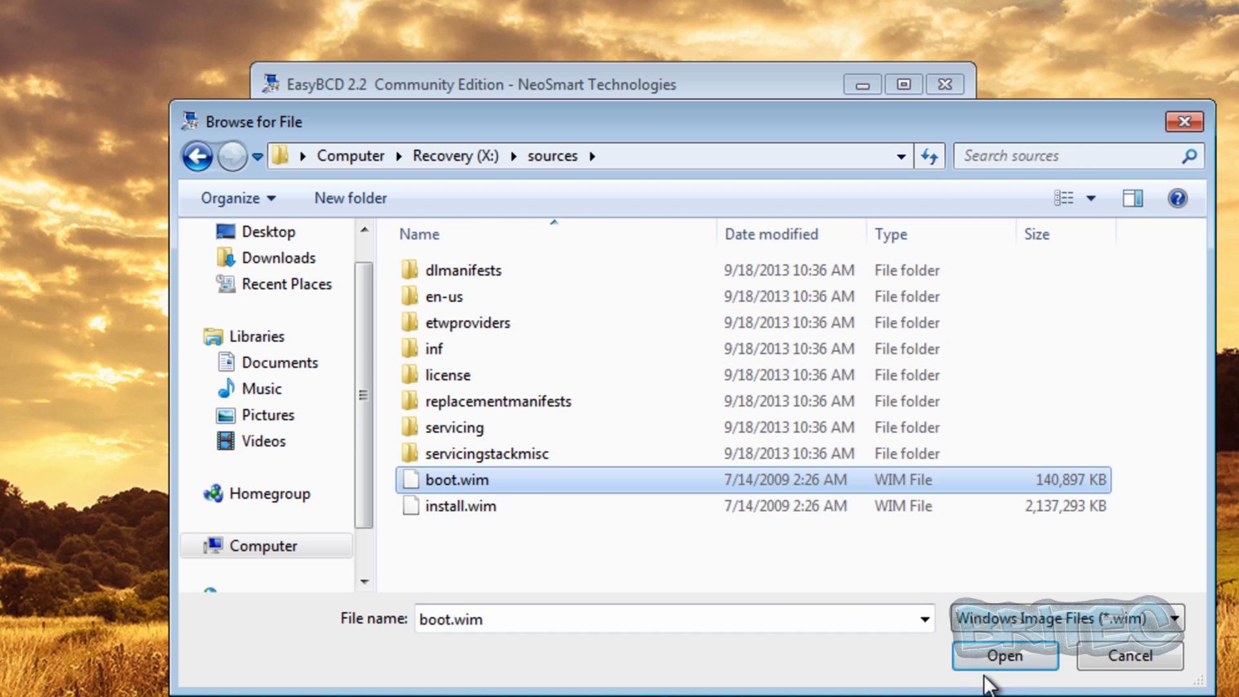
left_click(1012, 665)
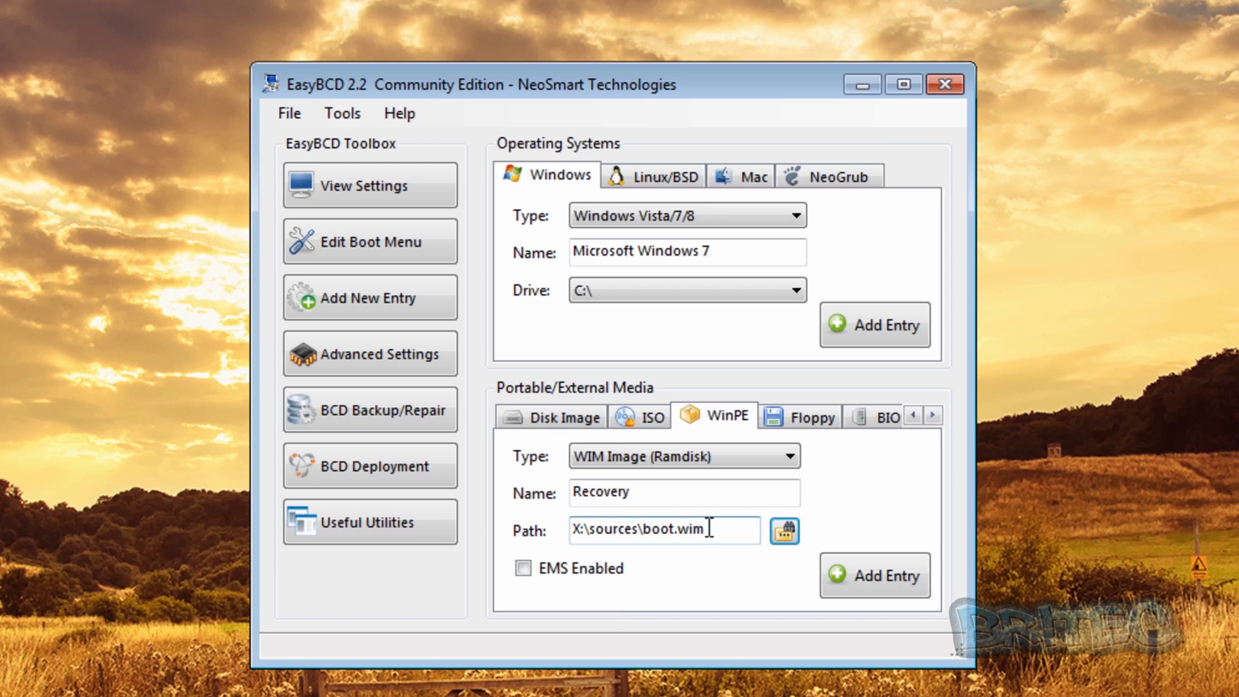
left_click(875, 574)
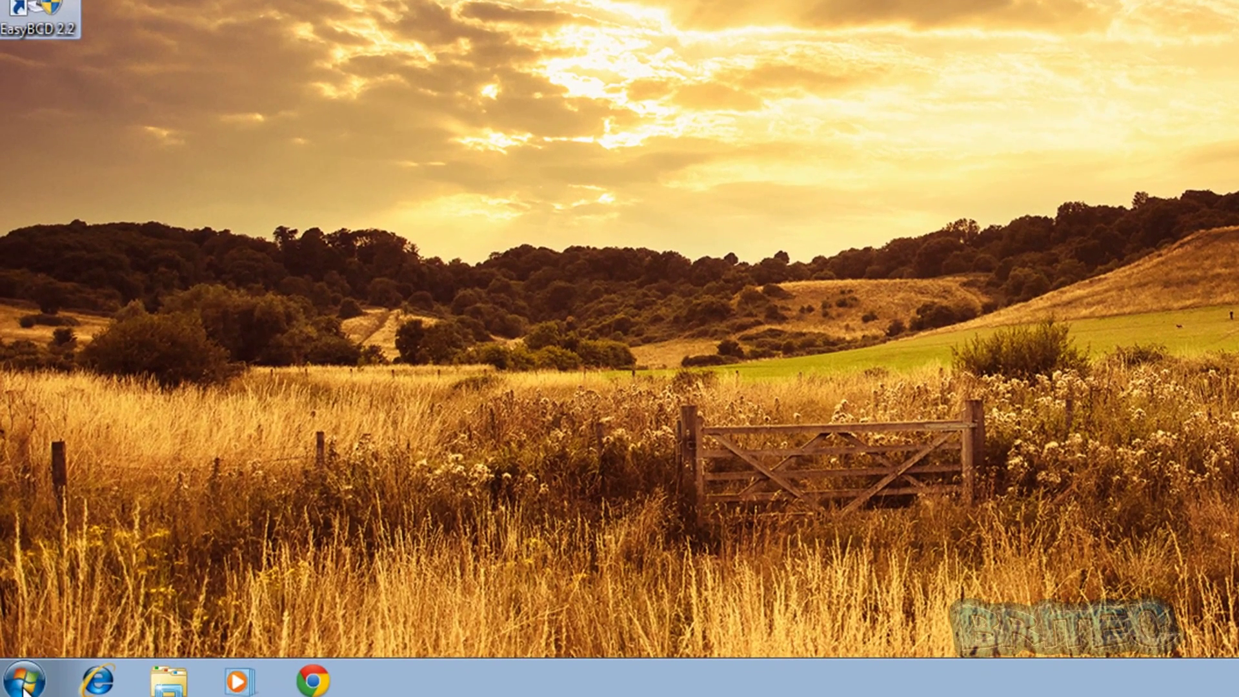
Step: Restart Windows and boot the Recovery entry from Windows Boot Manager
left_click(14, 685)
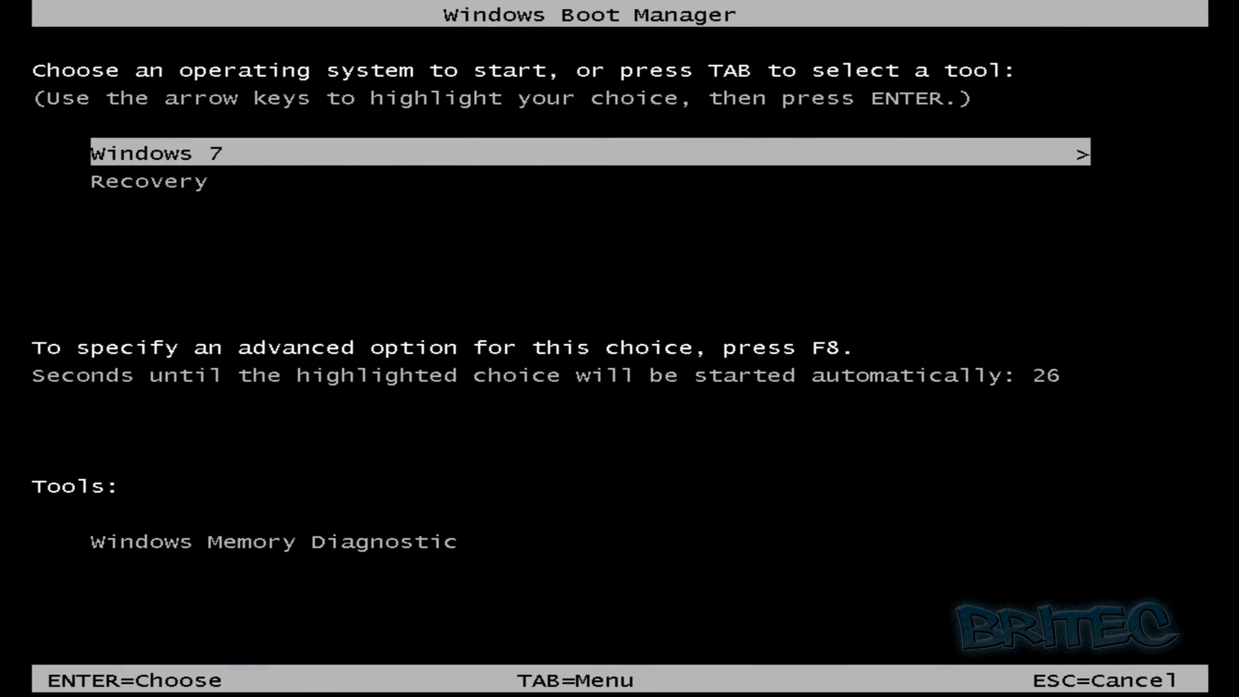
key("Down")
key("Up")
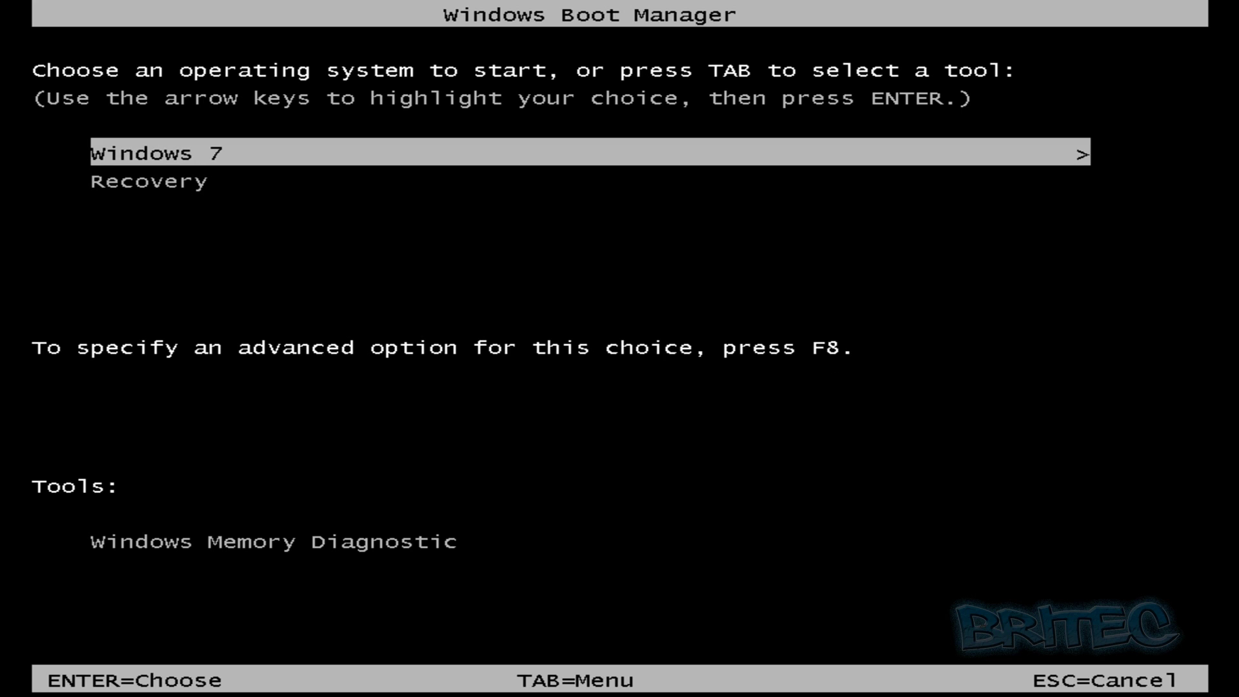
key("Down")
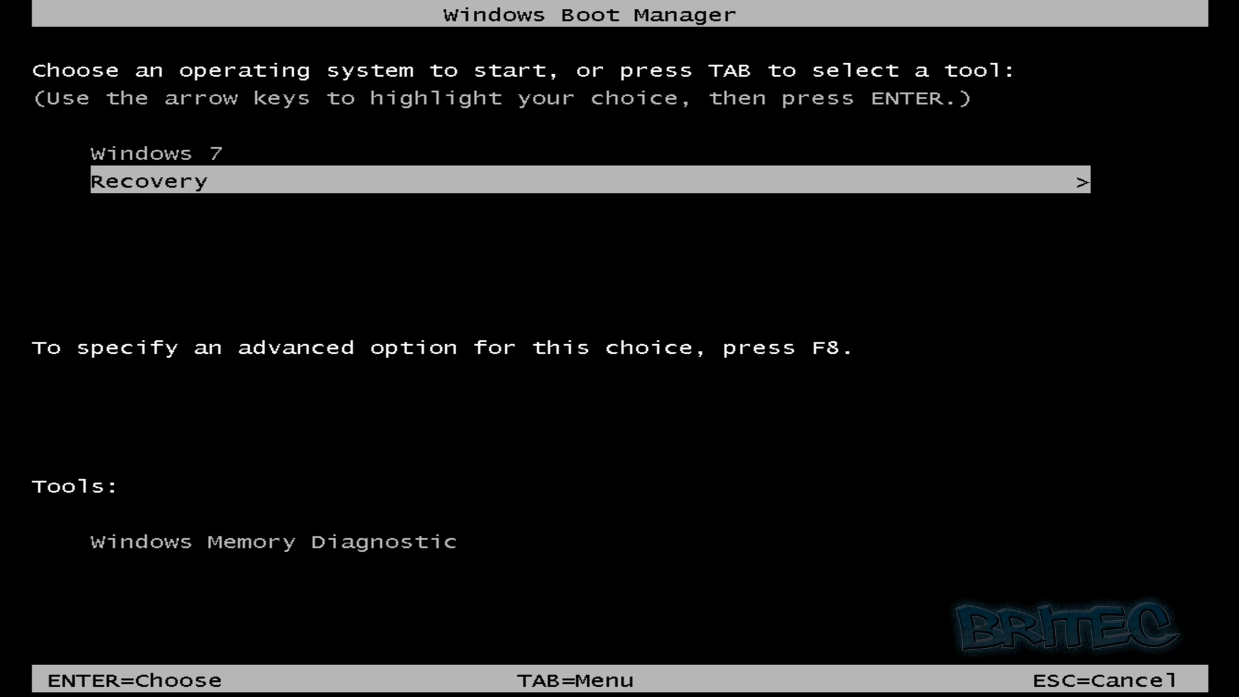
key("Up")
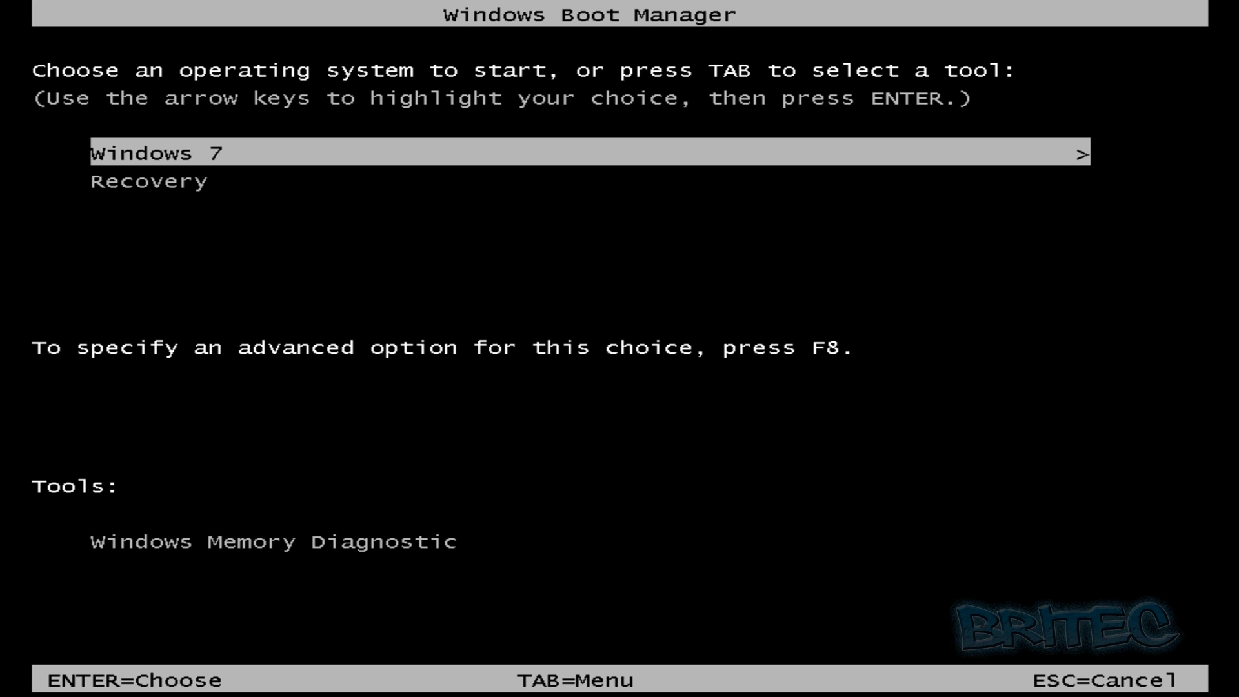
key("Down")
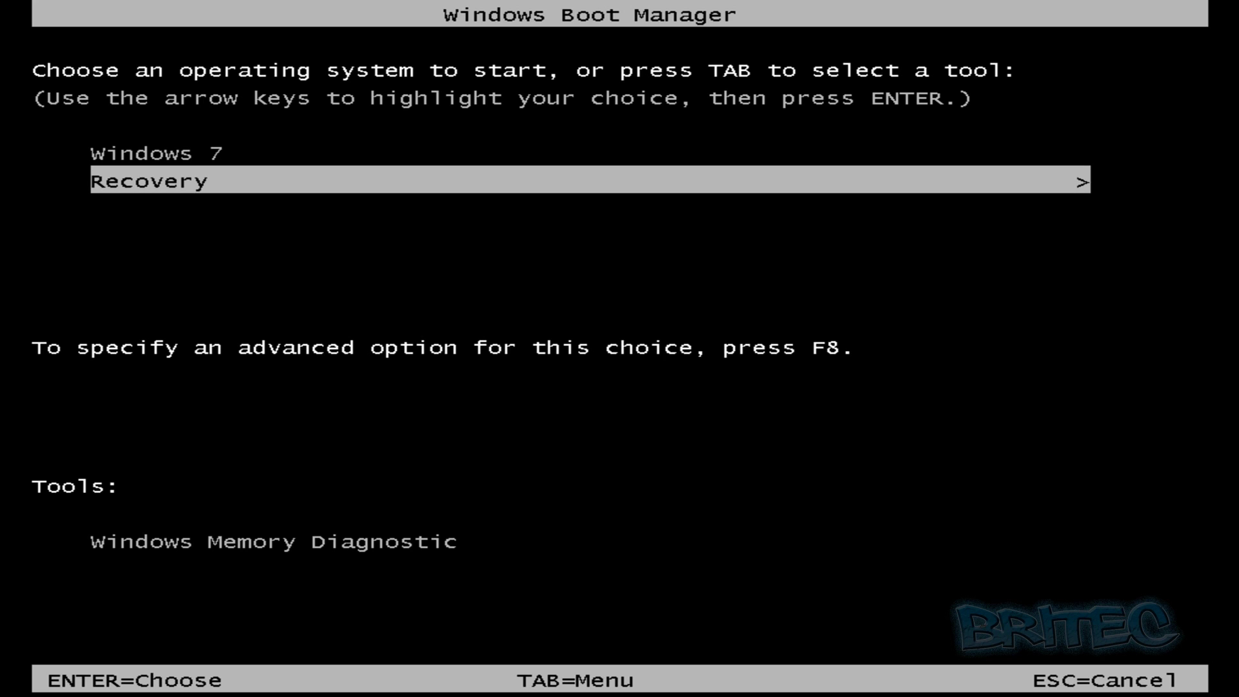
key("Return")
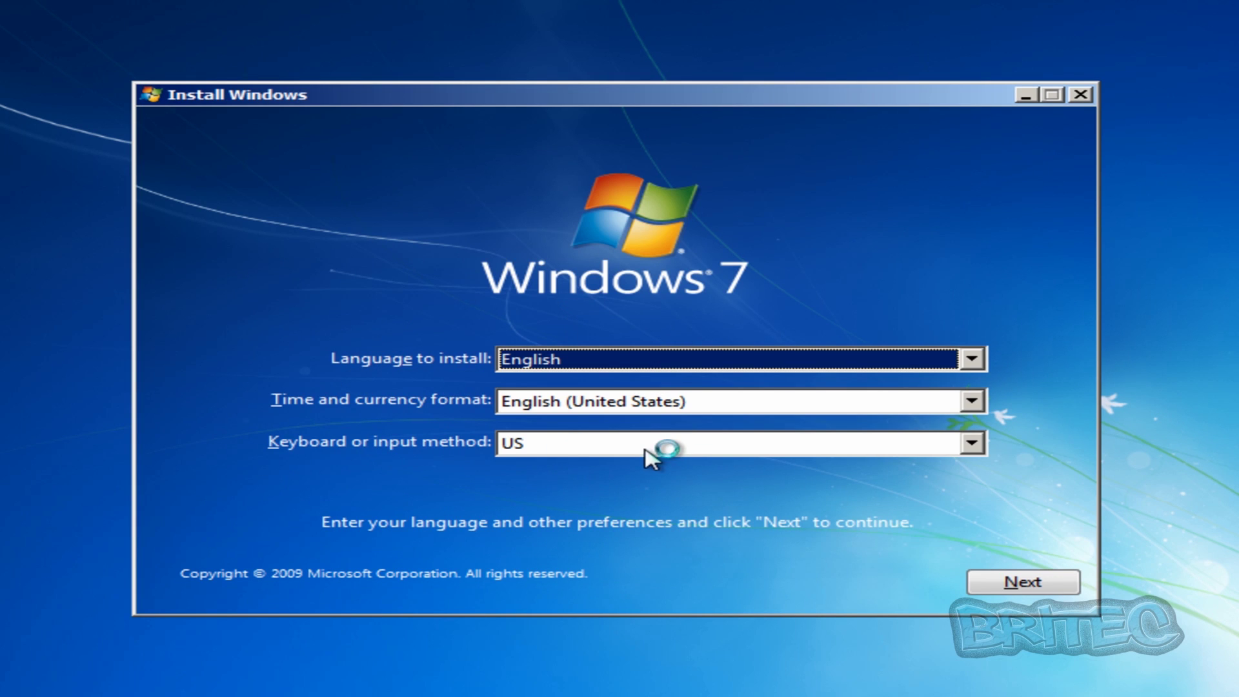
Step: Keep English language, time format and US keyboard, and continue to the Install now page
left_click(1052, 587)
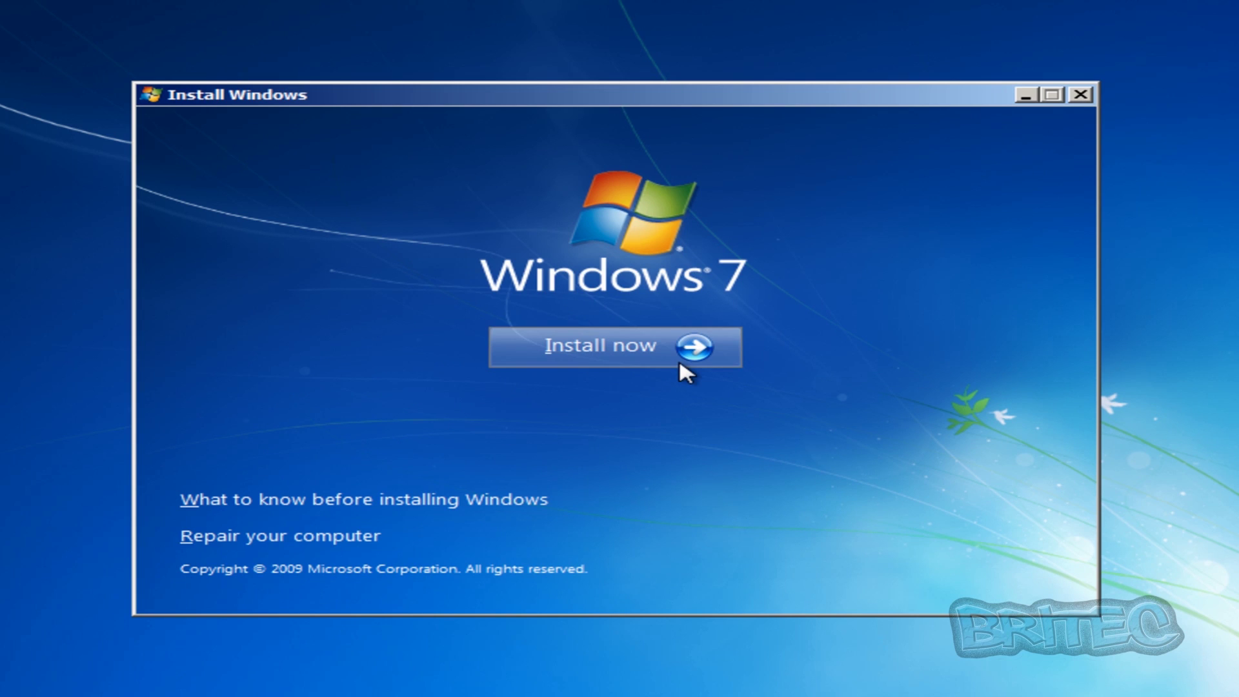